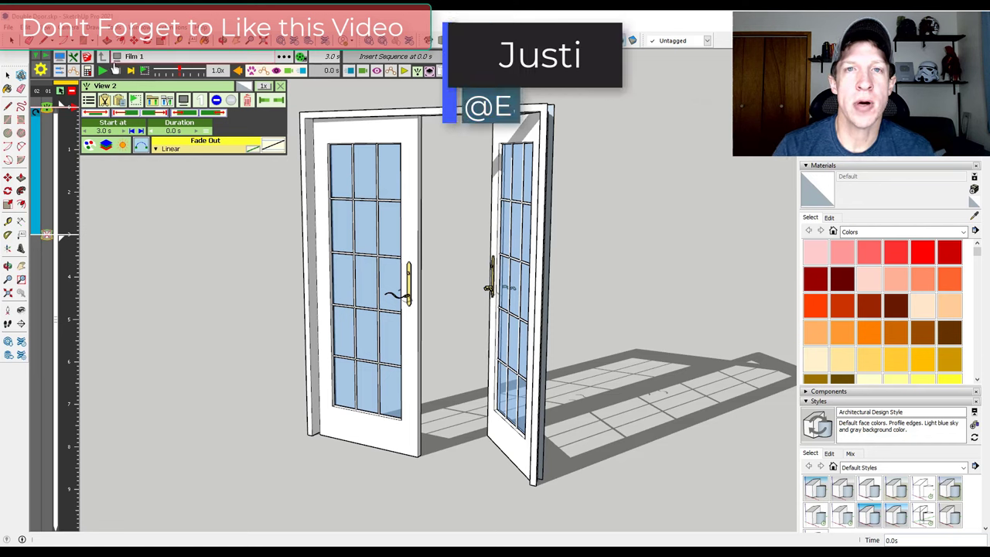
# Step: Play the double-door animation, reset its time to 0 s, and play it again from the start
pyautogui.click(102, 71)
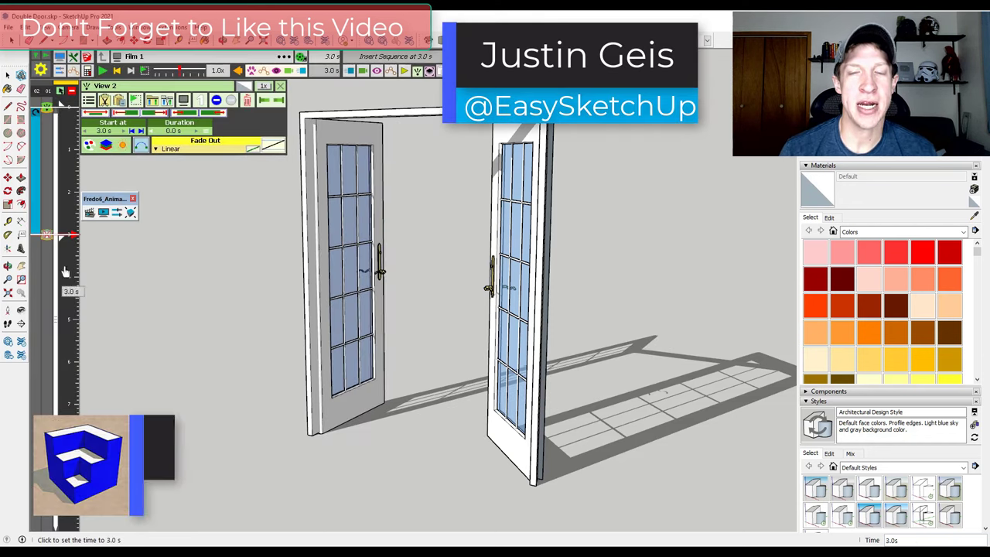
pyautogui.rightClick(42, 236)
pyautogui.click(77, 257)
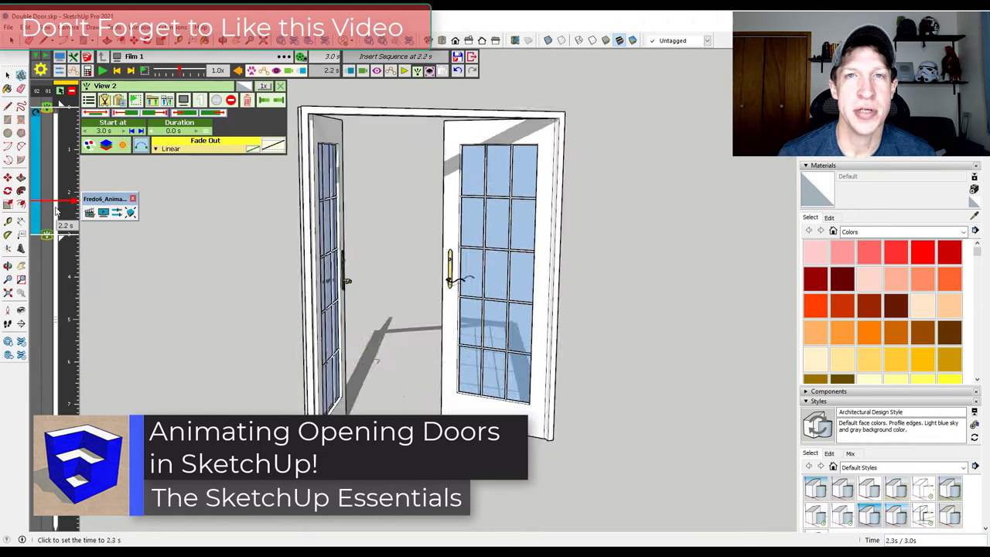
pyautogui.click(102, 70)
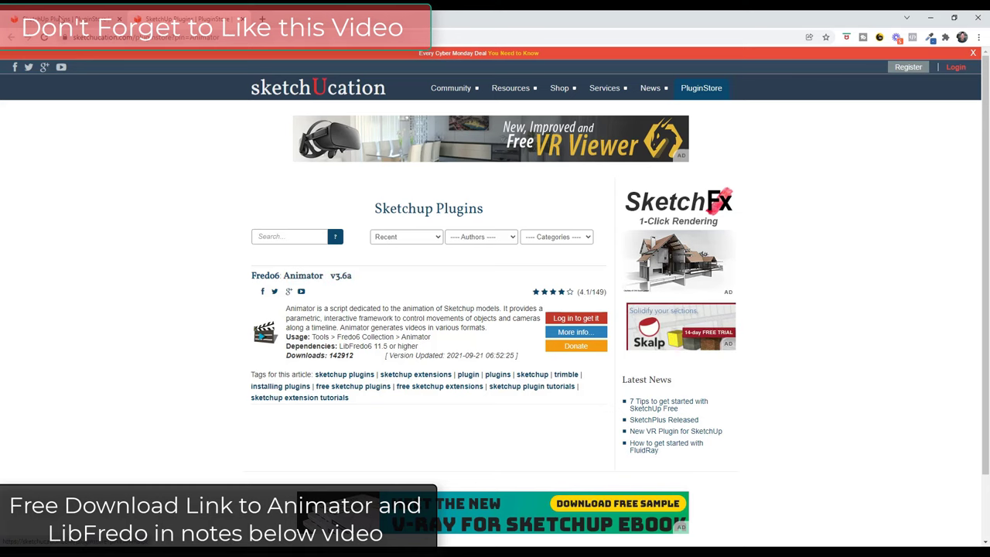
# Step: Look over the LibFredo6 and Animator plugin pages, then minimize the browser to return to the model
pyautogui.click(60, 17)
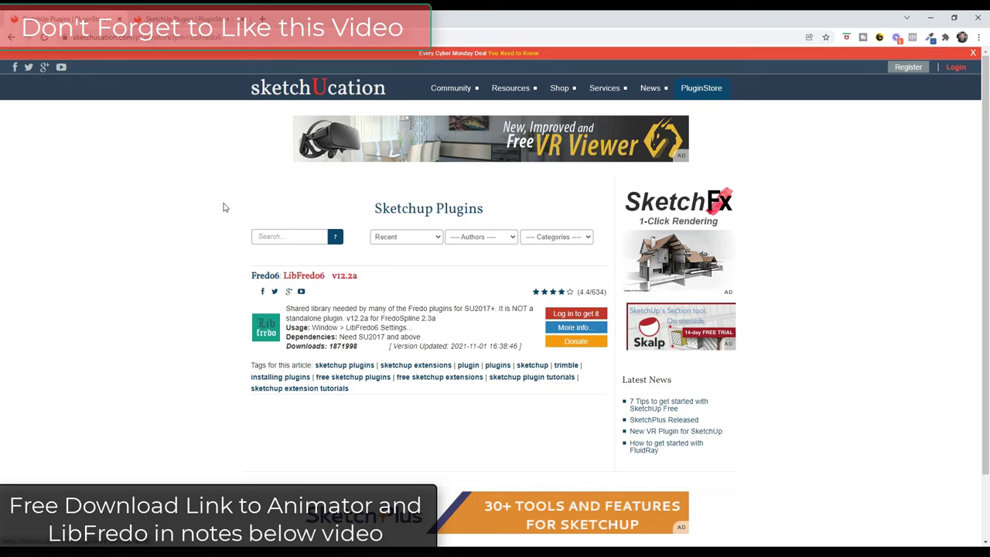
pyautogui.click(160, 15)
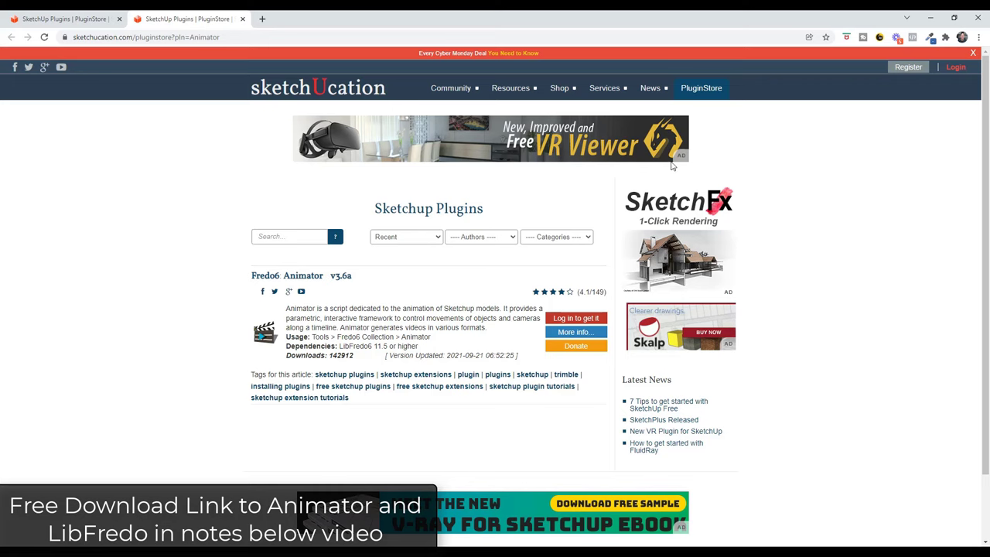
pyautogui.click(930, 17)
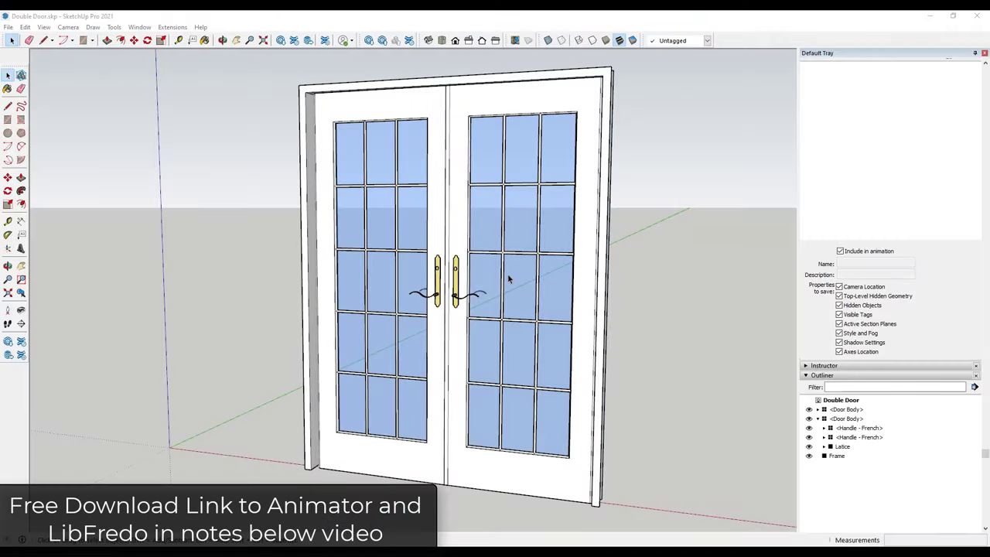
# Step: Move the Fredo6_Animator toolbar aside and open the Clip Editor with its timeline
pyautogui.moveTo(103, 95); pyautogui.dragTo(108, 106)
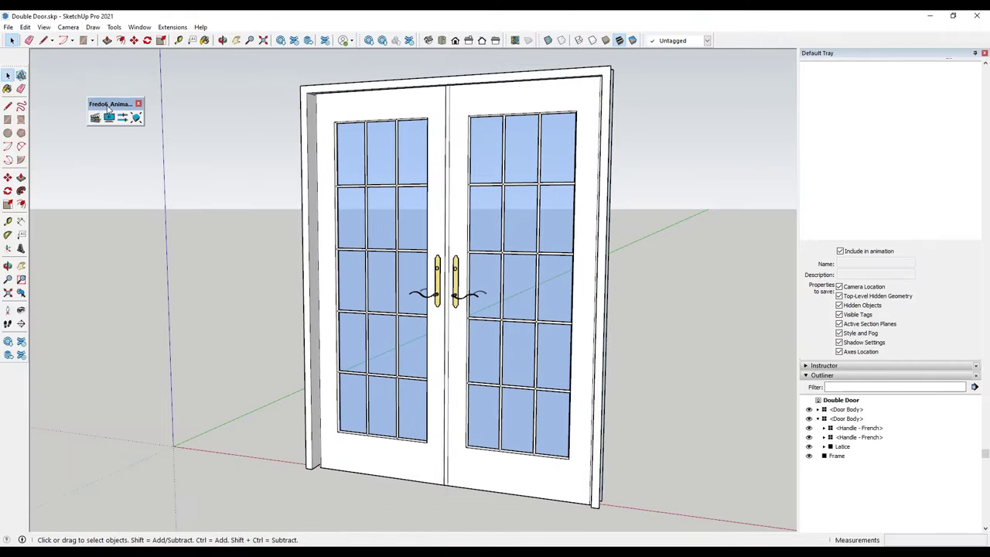
pyautogui.click(94, 117)
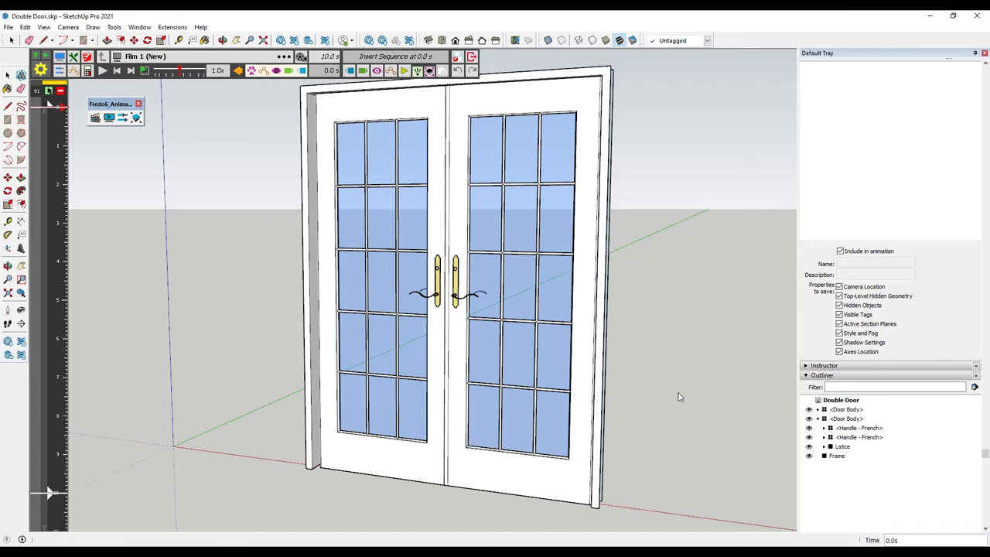
# Step: Create Movement 1 as a rotation of the left door, choosing Door Body [4]
pyautogui.click(351, 72)
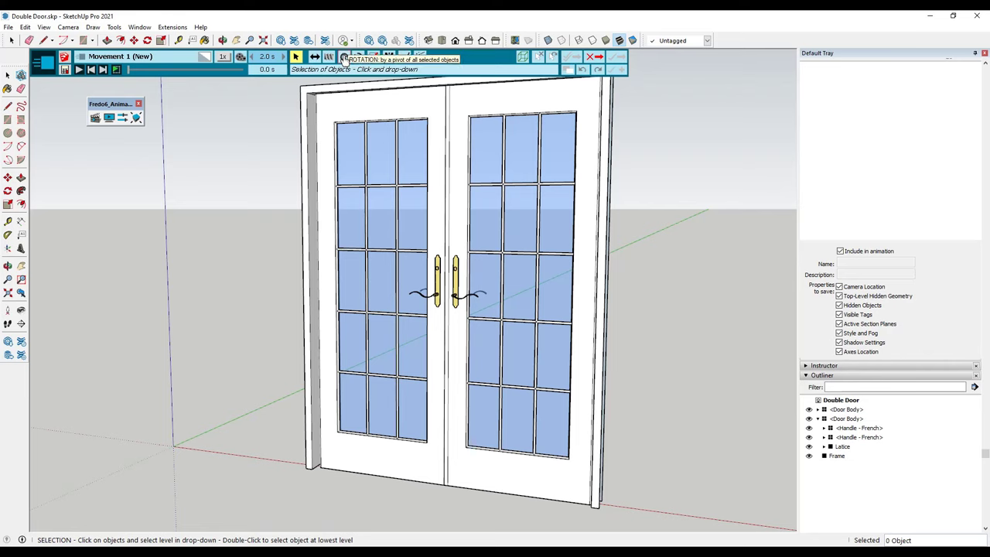
pyautogui.click(343, 59)
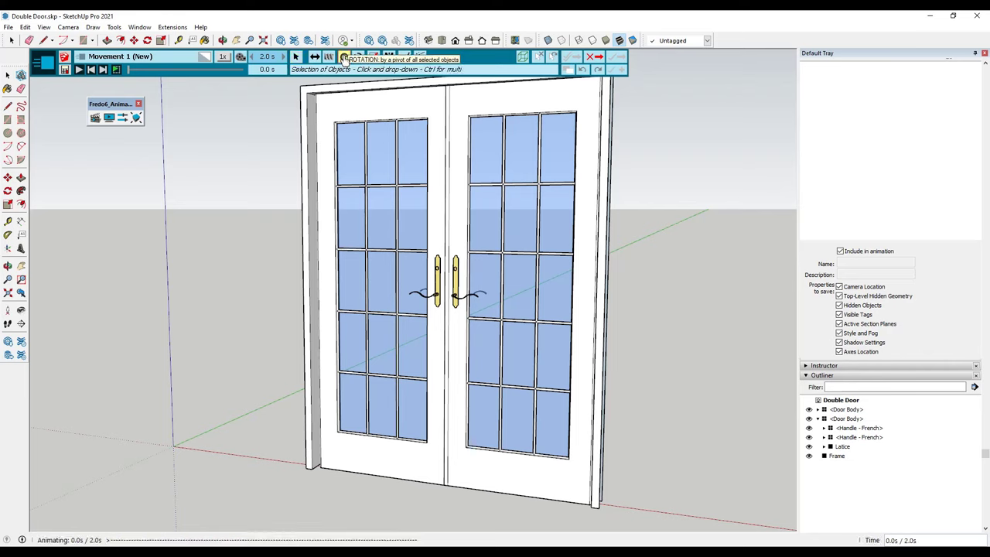
pyautogui.click(329, 189)
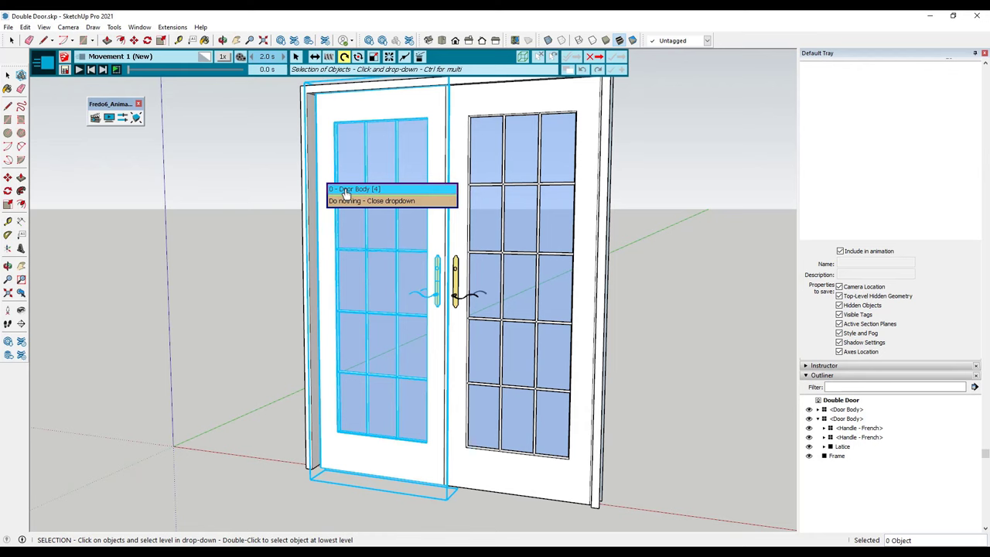
pyautogui.click(345, 189)
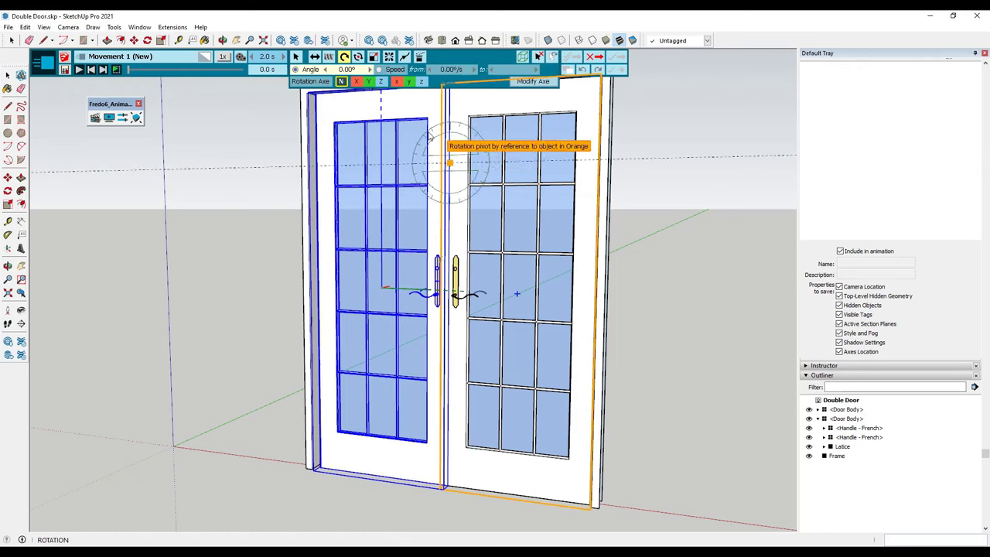
# Step: Set the rotation pivot at the left door's bottom hinge corner and the reference at its far corner
pyautogui.scroll(6, 315, 464)
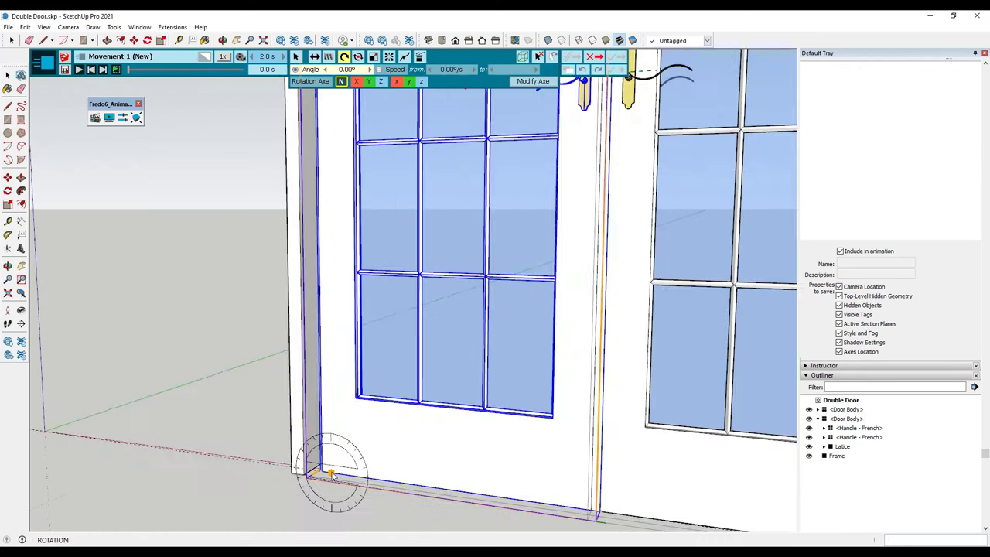
pyautogui.middleClick(326, 481)
pyautogui.moveTo(327, 481)
pyautogui.mouseDown(button='middle')
pyautogui.moveTo(438, 495)
pyautogui.moveTo(309, 468)
pyautogui.moveTo(338, 471)
pyautogui.moveTo(338, 481)
pyautogui.moveTo(392, 474)
pyautogui.moveTo(405, 492)
pyautogui.moveTo(309, 471)
pyautogui.mouseUp(button='middle')
pyautogui.scroll(2, 320, 475)
pyautogui.scroll(2, 338, 481)
pyautogui.scroll(2, 348, 473)
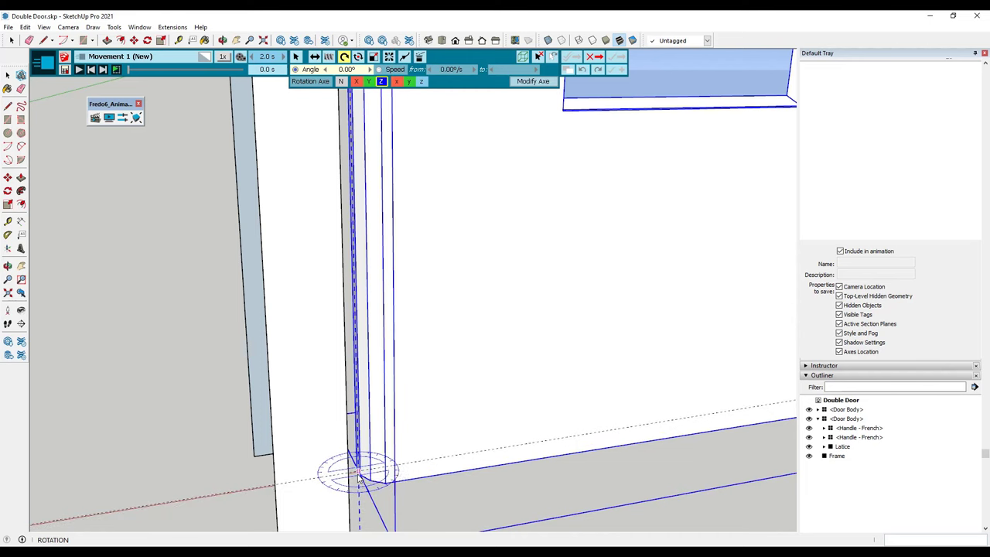
pyautogui.scroll(-2, 358, 476)
pyautogui.scroll(-2, 354, 470)
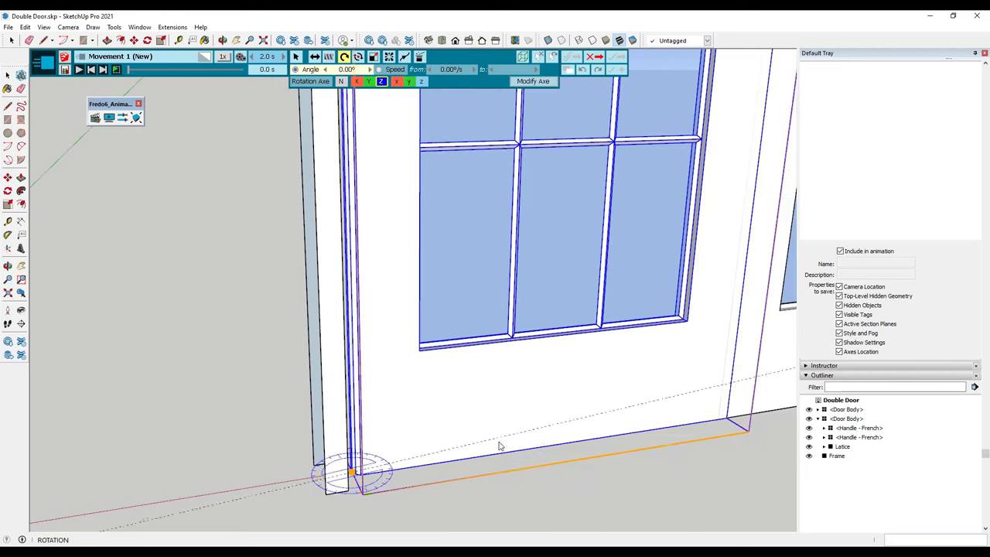
pyautogui.scroll(1, 397, 464)
pyautogui.click(404, 463)
pyautogui.keyDown('shift'); pyautogui.moveTo(702, 421); pyautogui.dragTo(423, 431, button='middle'); pyautogui.keyUp('shift')
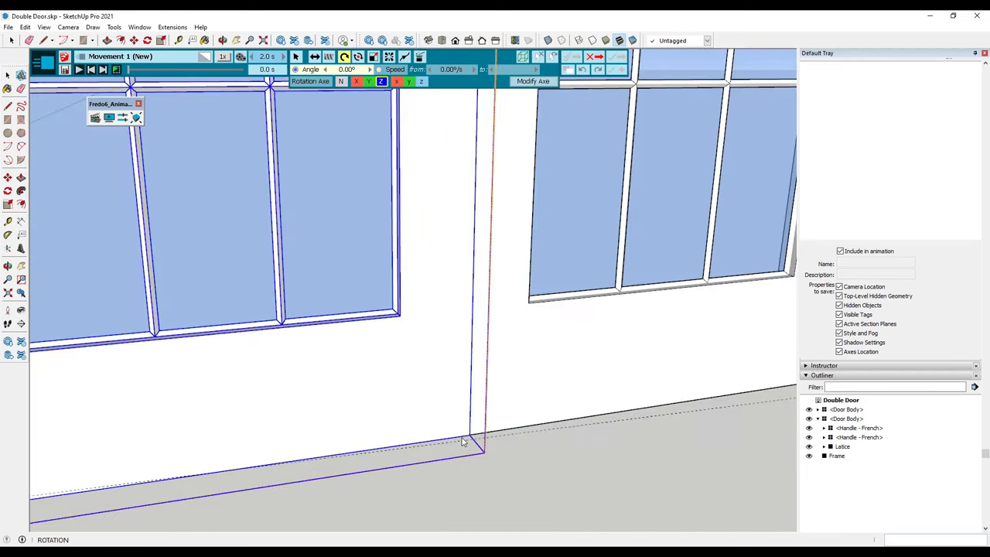
pyautogui.click(446, 410)
# Step: Give the left door's rotation a 90° opening angle
pyautogui.scroll(-4, 256, 402)
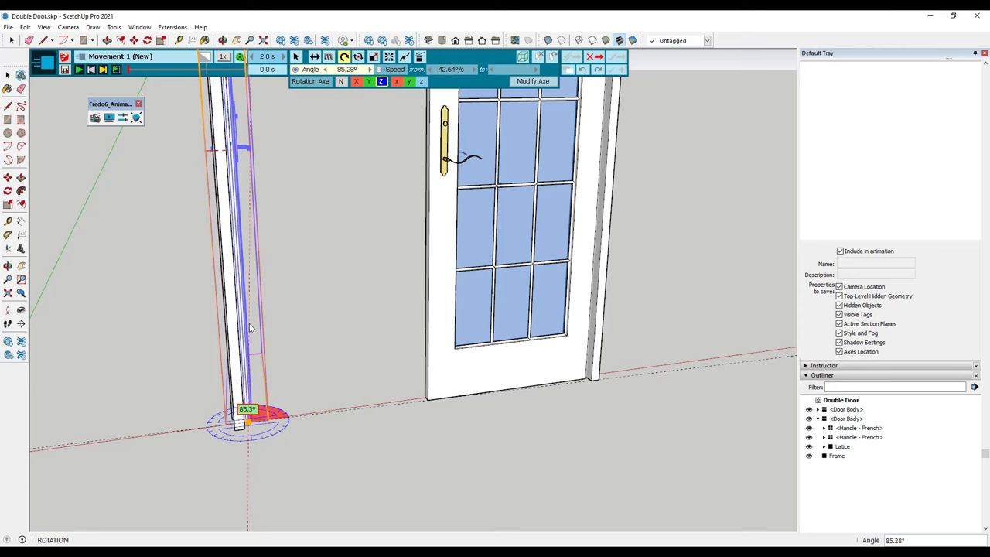
pyautogui.write('90')
pyautogui.press('Return')
pyautogui.moveTo(388, 415); pyautogui.dragTo(425, 325, button='middle')
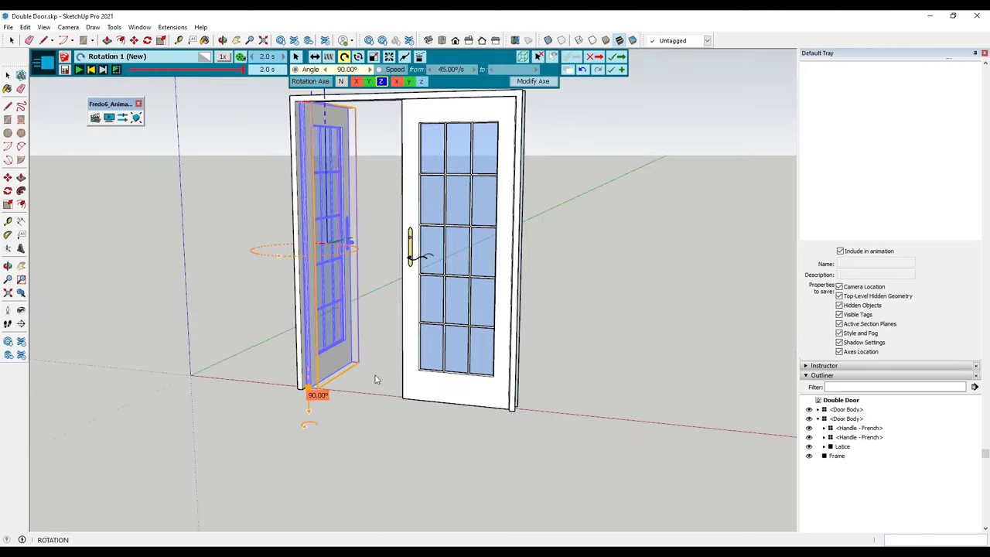
# Step: Preview the door swing from closed, then try a 6-second rotation duration
pyautogui.moveTo(375, 379); pyautogui.dragTo(477, 202, button='middle')
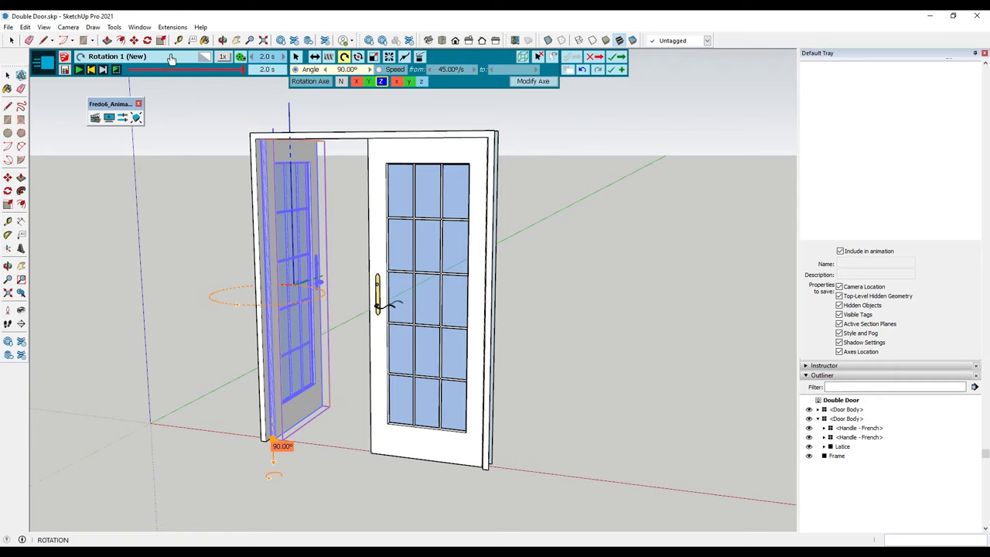
pyautogui.moveTo(245, 69); pyautogui.dragTo(130, 77)
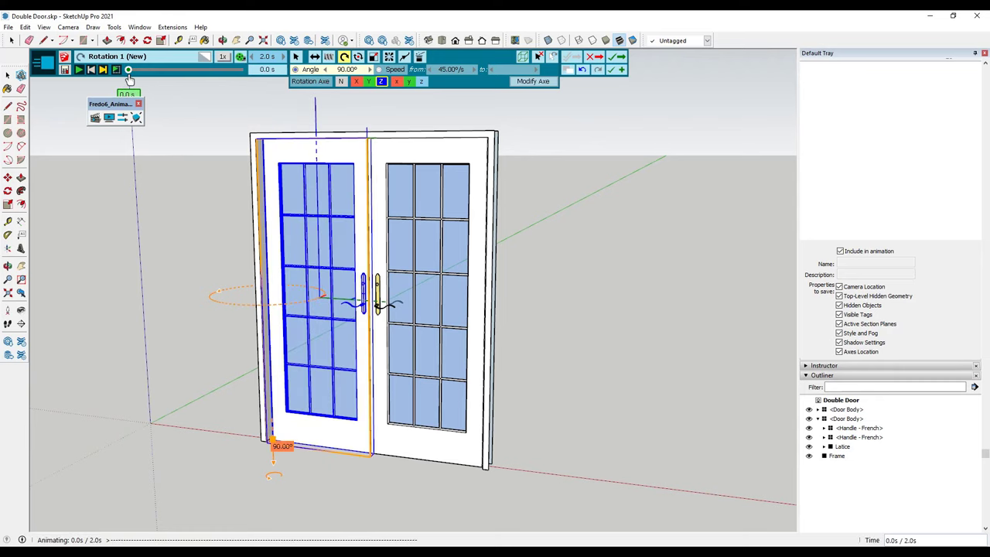
pyautogui.click(79, 69)
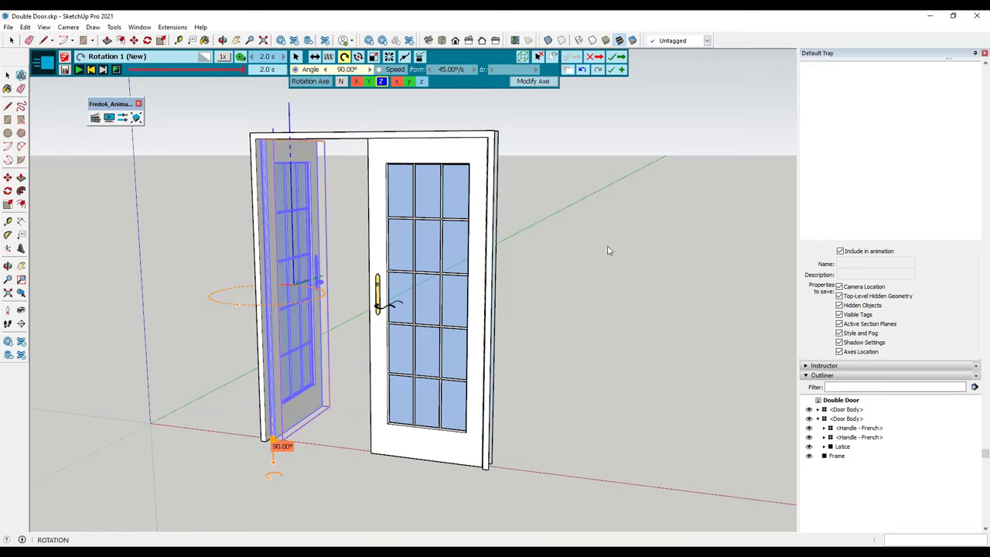
pyautogui.click(267, 59)
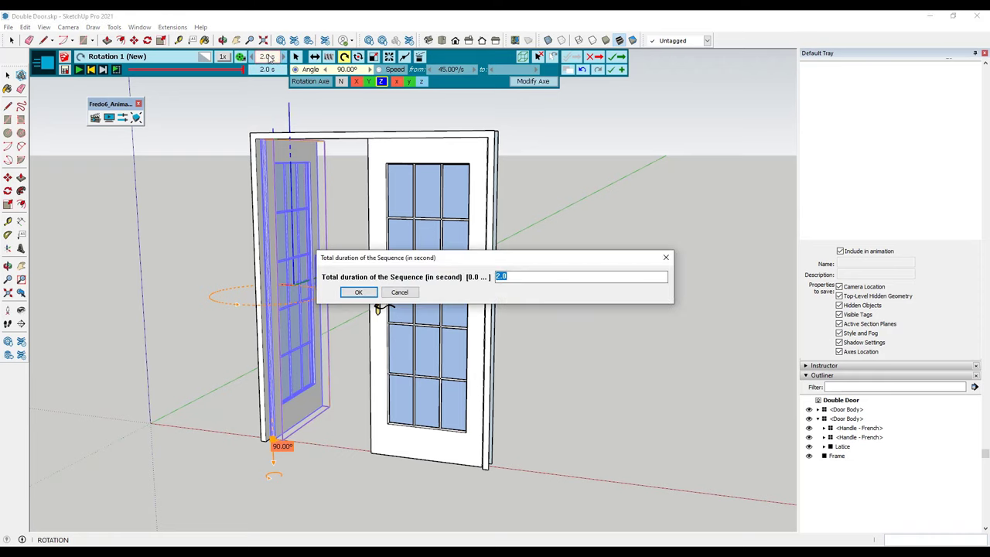
pyautogui.write('6')
pyautogui.press('Return')
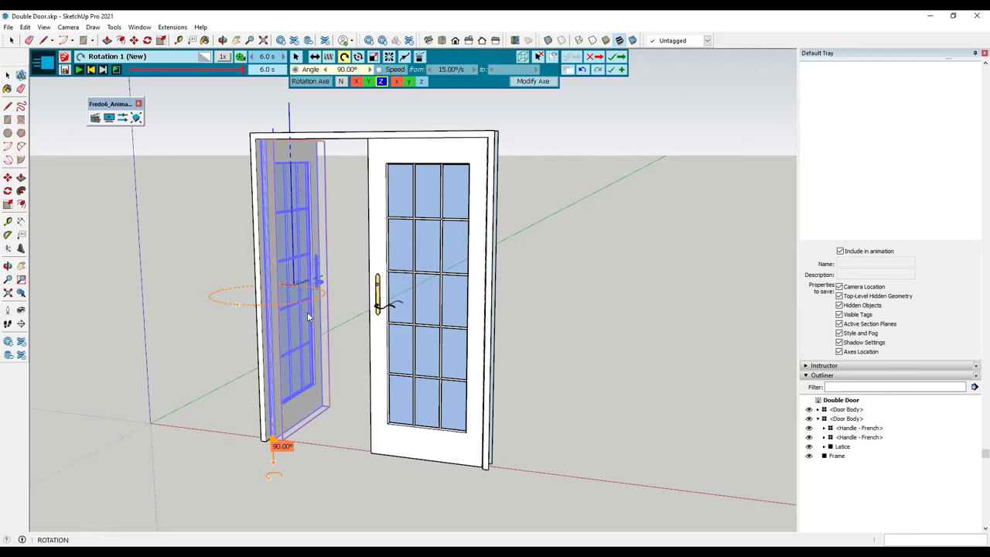
pyautogui.click(79, 69)
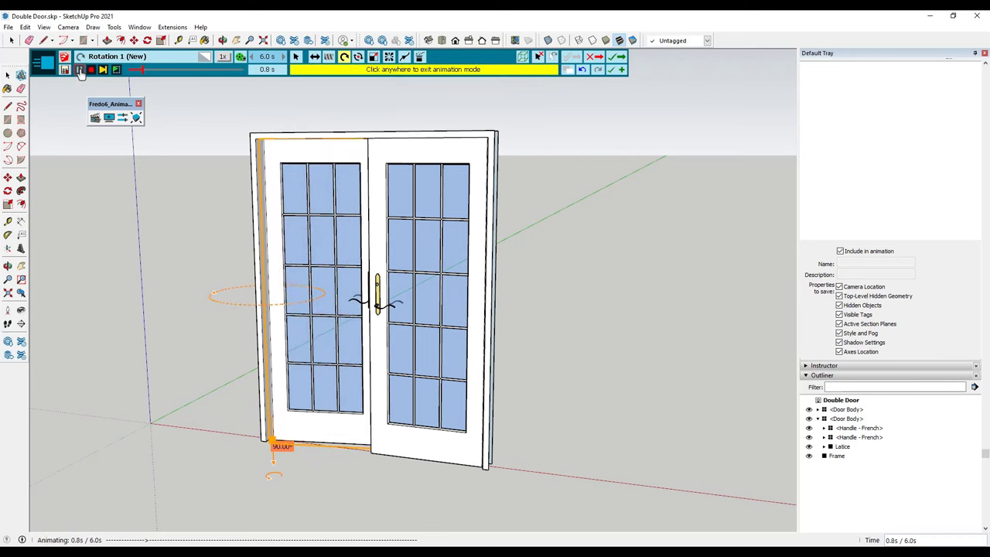
pyautogui.click(82, 70)
# Step: Shorten the rotation to 1 second, replay it, and save it as the Rotation 1 sequence
pyautogui.click(266, 58)
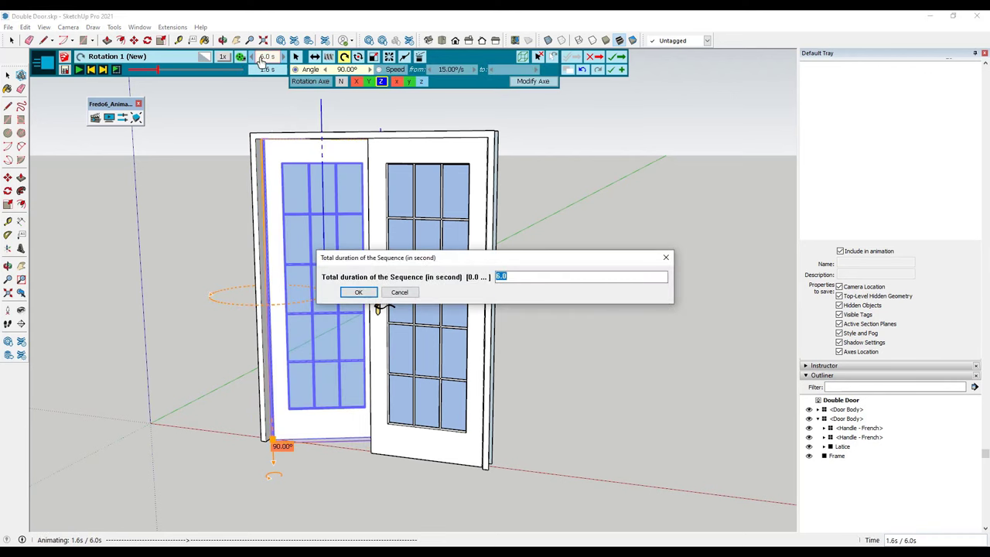
pyautogui.write('1')
pyautogui.press('Return')
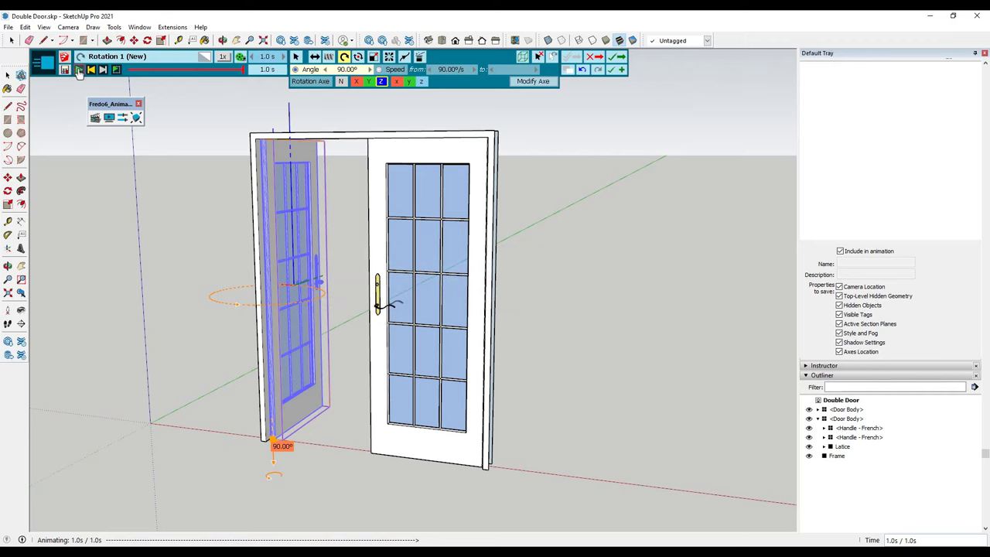
pyautogui.click(79, 69)
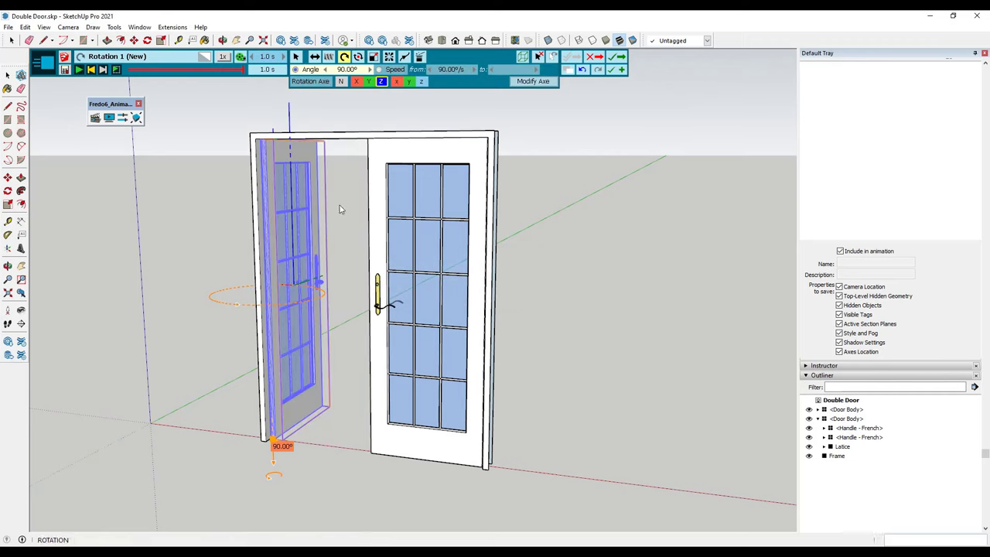
pyautogui.click(616, 59)
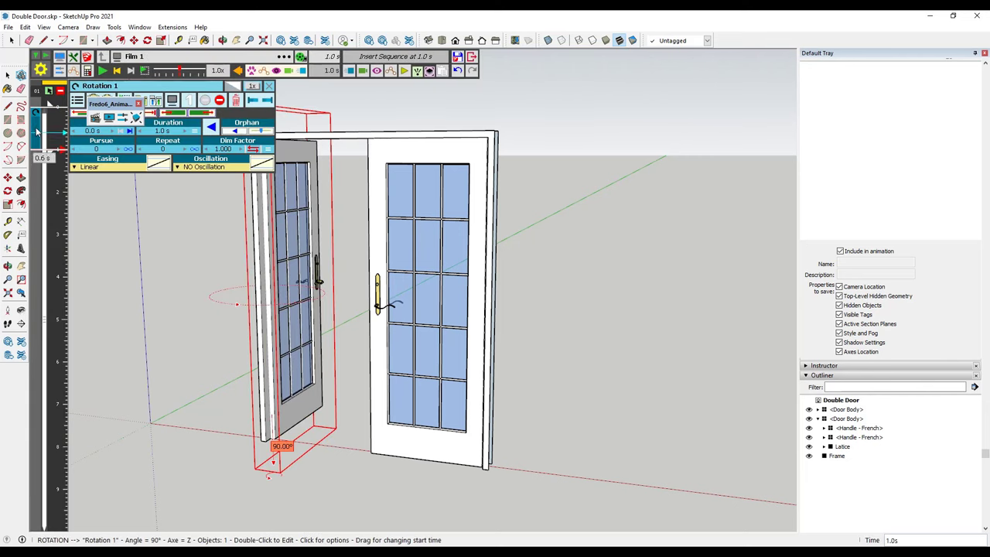
# Step: Move the Animator palette aside and play Film 1 twice to watch the 1-second door swing
pyautogui.moveTo(101, 103); pyautogui.dragTo(94, 199)
pyautogui.click(103, 71)
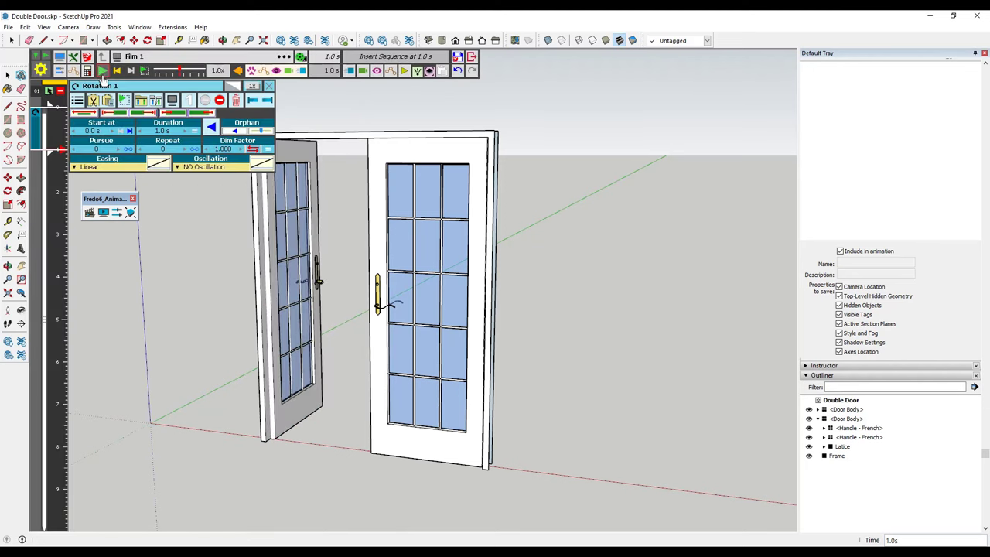
pyautogui.click(103, 71)
pyautogui.scroll(2, 388, 334)
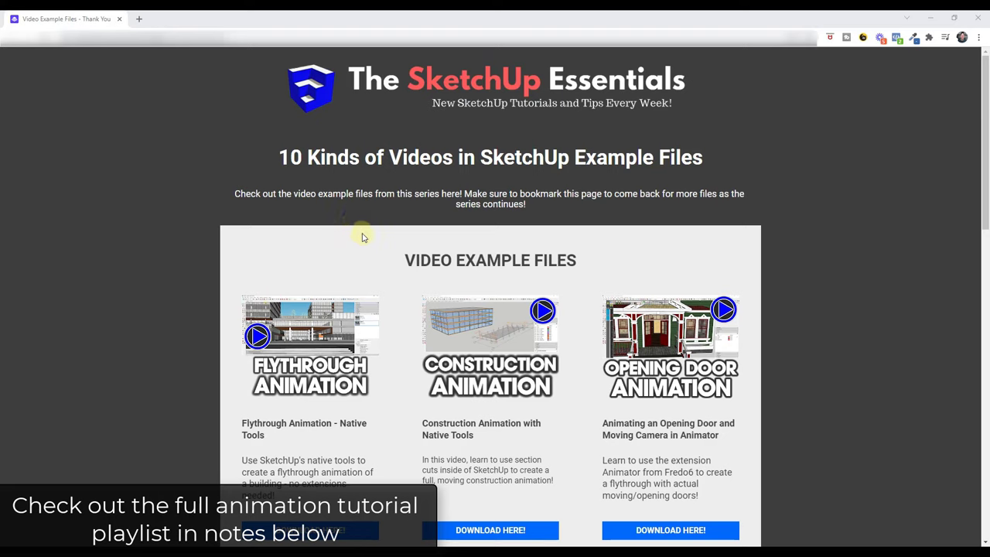
pyautogui.scroll(-3, 468, 247)
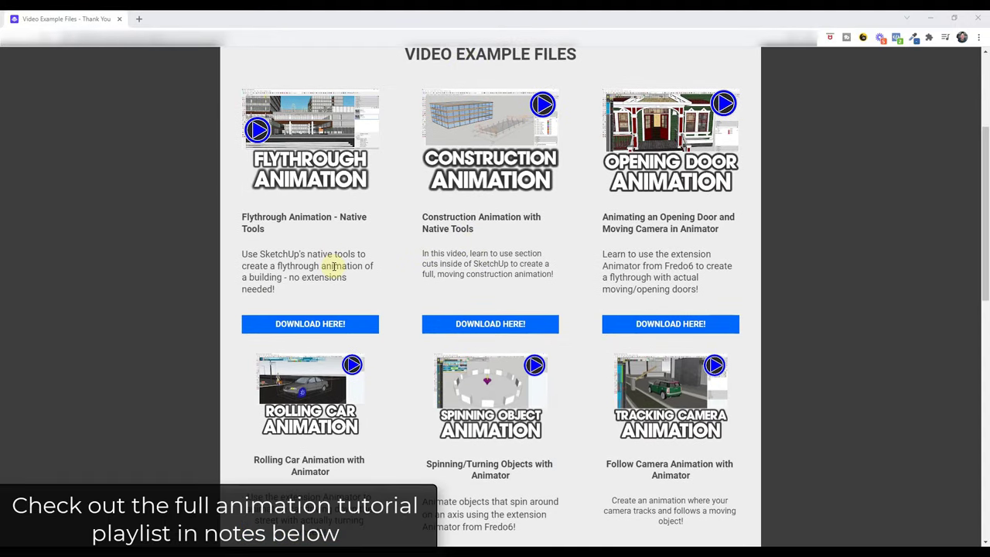
pyautogui.scroll(-3, 340, 269)
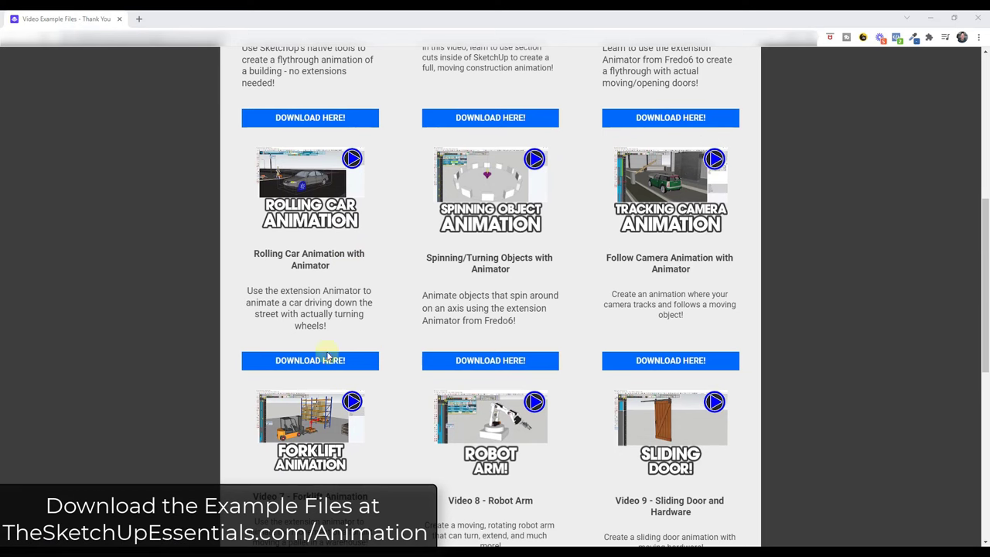
pyautogui.scroll(-2, 325, 348)
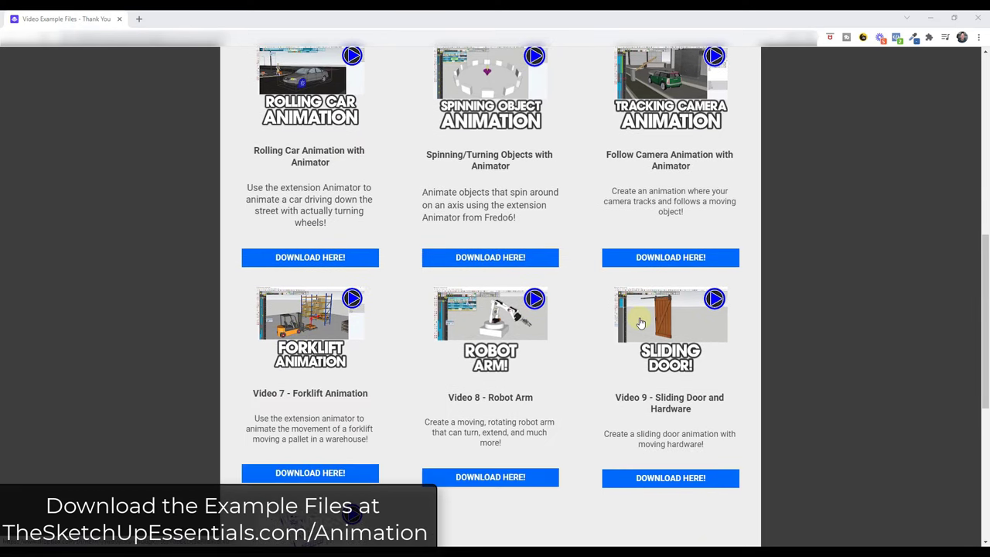
pyautogui.scroll(3, 640, 321)
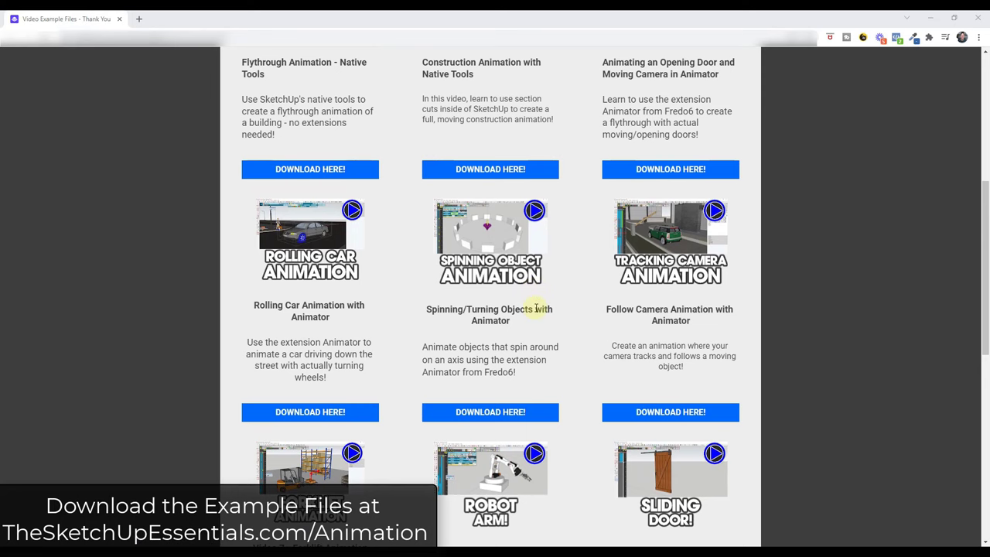
pyautogui.scroll(3, 541, 294)
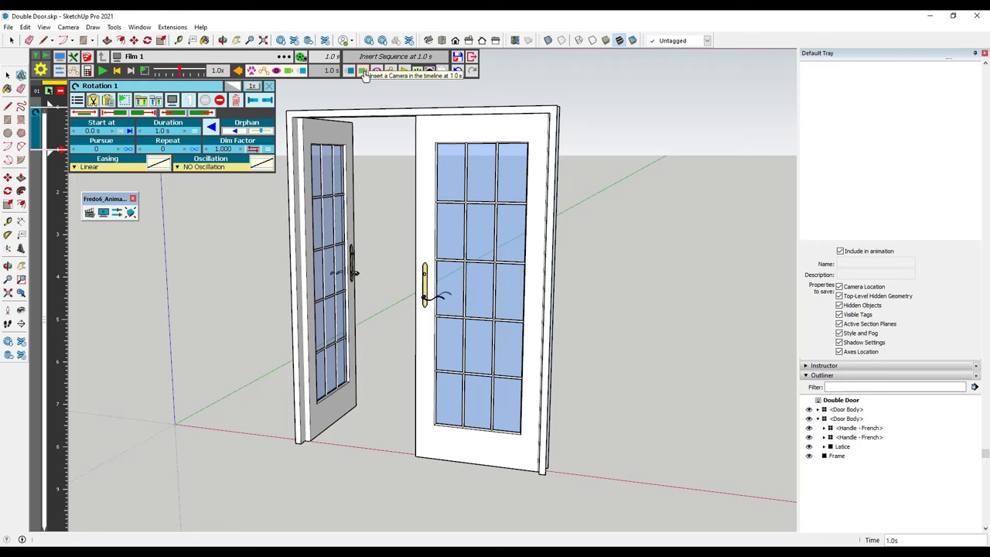
# Step: At 0.0 s, insert a camera framing the closed doors frontally and save it as View 1
pyautogui.click(53, 112)
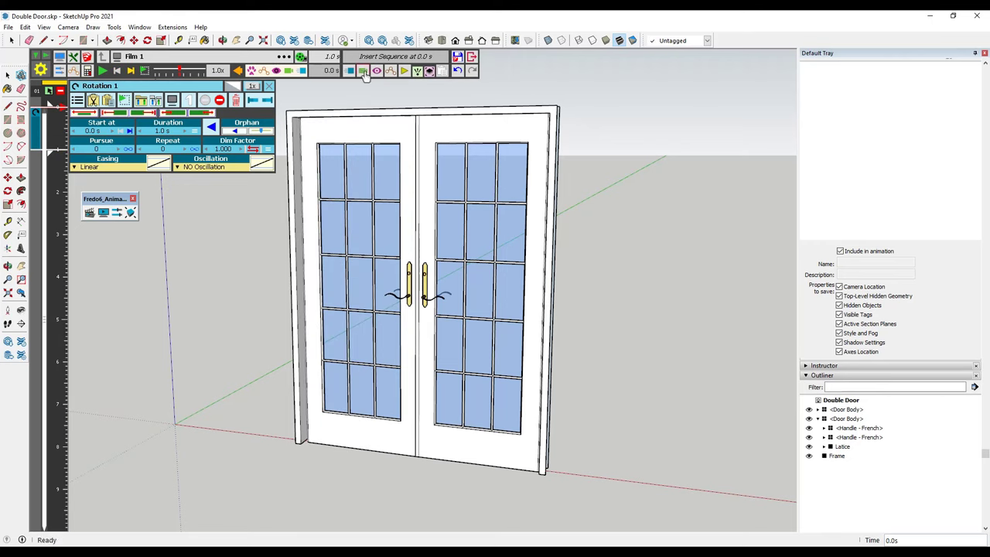
pyautogui.click(384, 84)
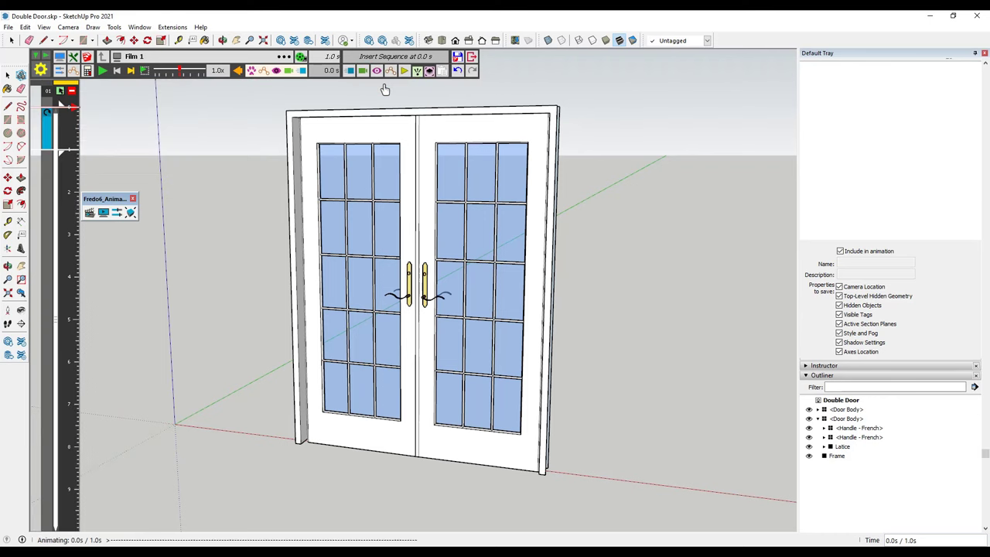
pyautogui.moveTo(506, 309); pyautogui.dragTo(417, 313, button='middle')
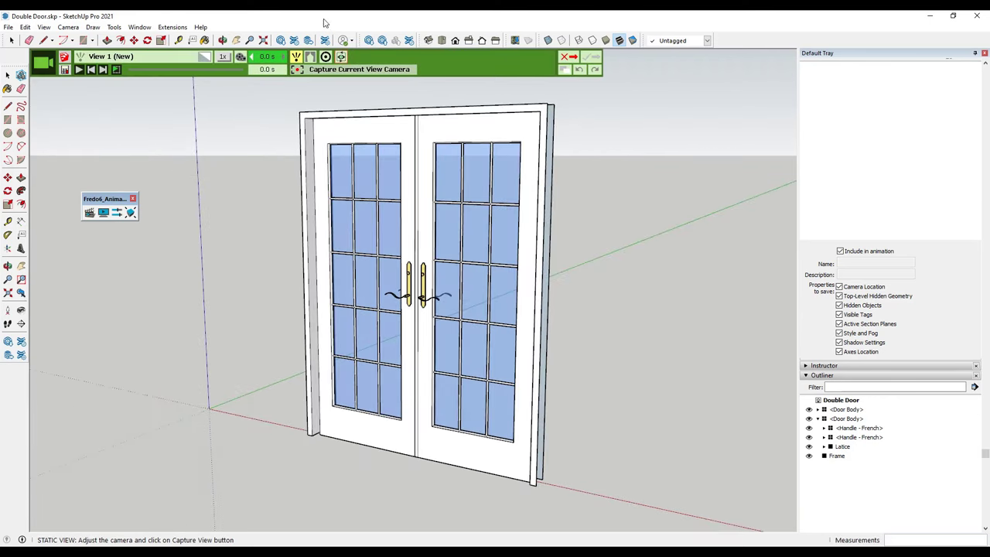
pyautogui.click(324, 74)
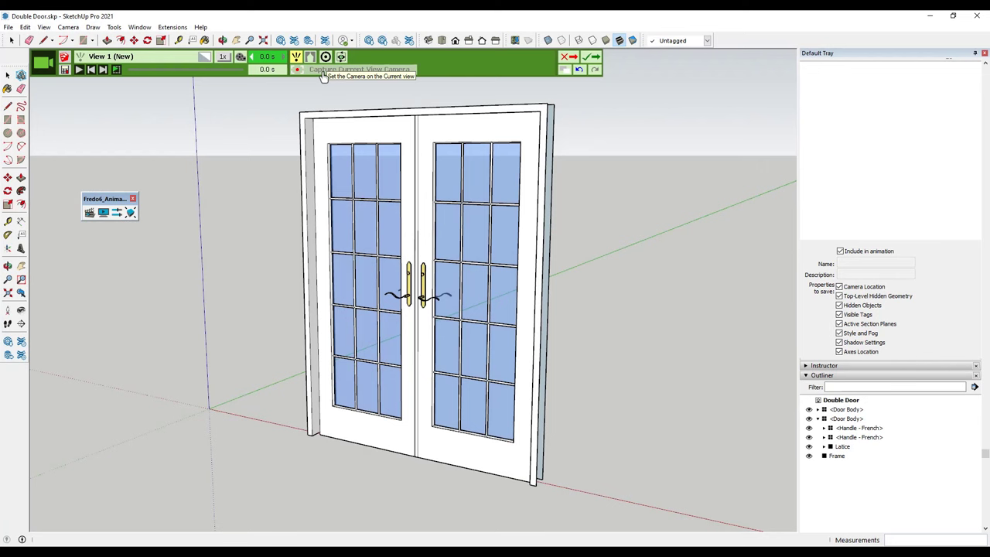
pyautogui.click(592, 57)
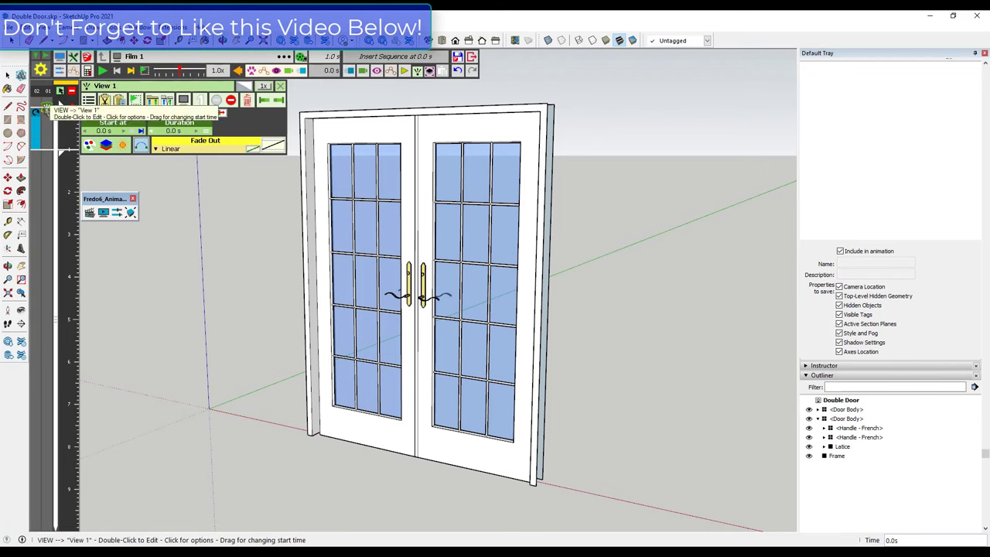
# Step: Move the film to the 1.0 s mark and orbit to view the opened door from another angle
pyautogui.click(66, 149)
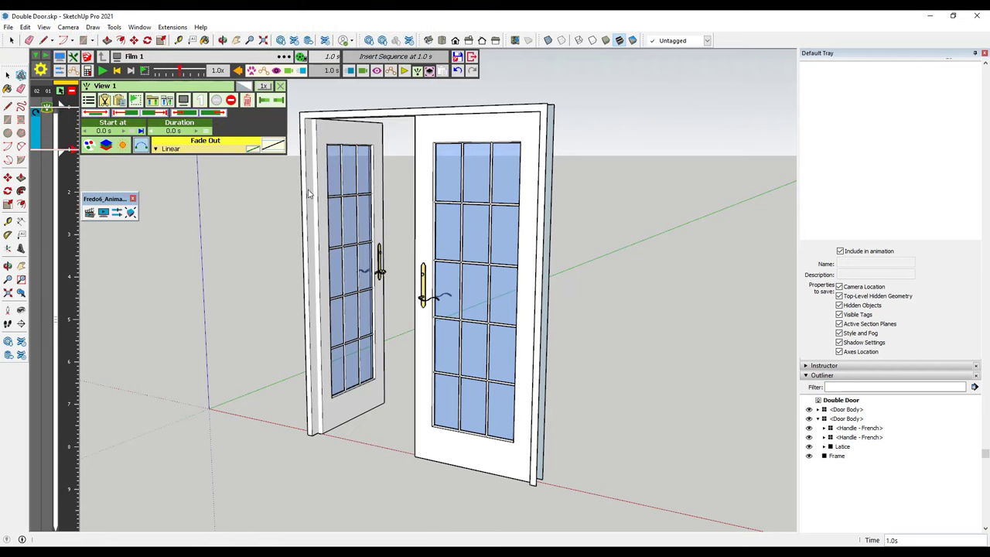
pyautogui.press('o')
pyautogui.moveTo(402, 192); pyautogui.dragTo(587, 188)
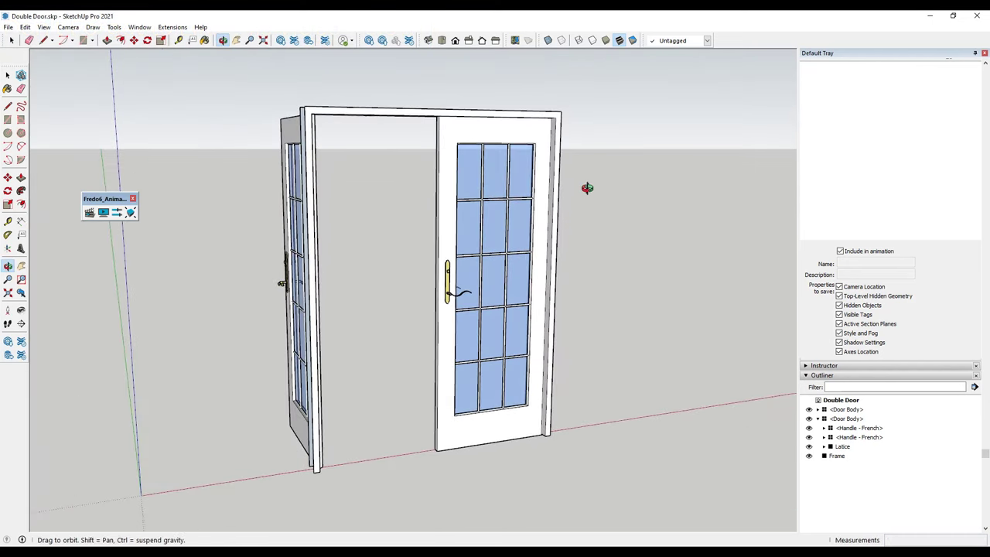
pyautogui.press('Escape')
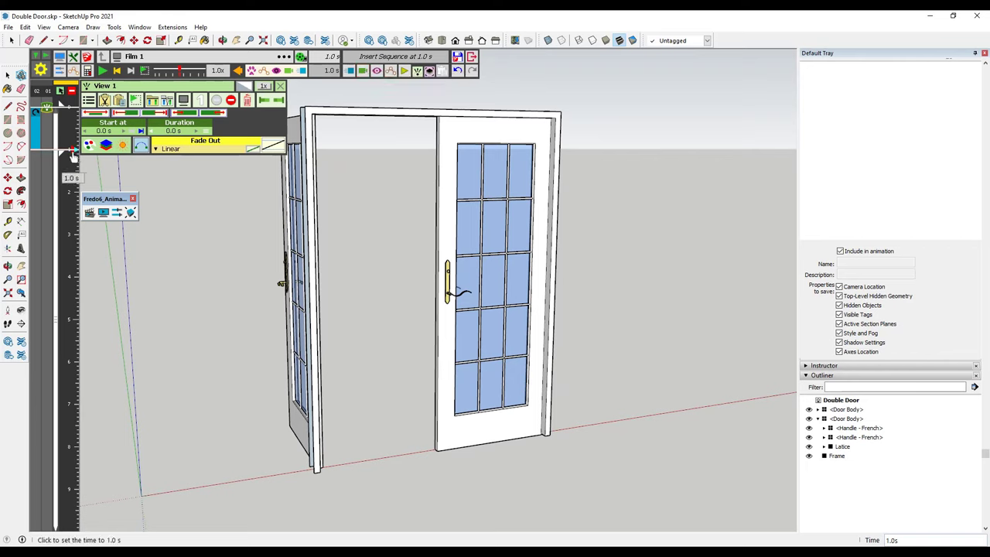
# Step: Insert a new camera at a fresh side angle of the doors and capture it as View 2
pyautogui.click(363, 72)
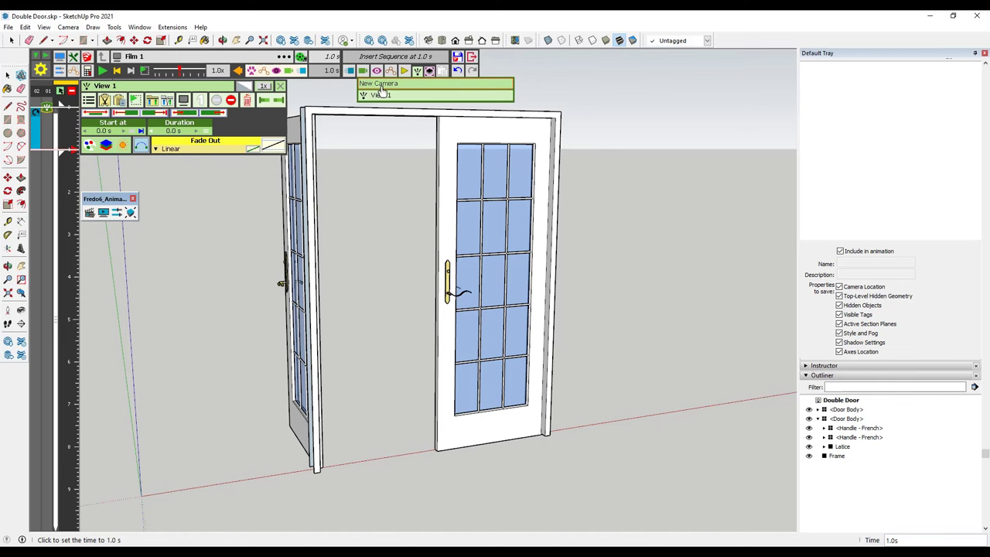
pyautogui.click(373, 82)
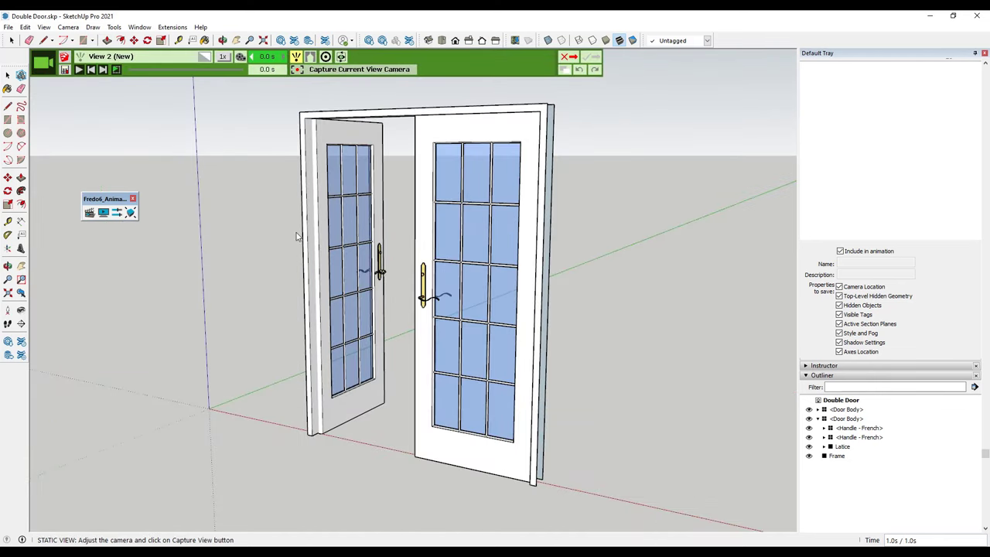
pyautogui.press('o')
pyautogui.moveTo(258, 294); pyautogui.dragTo(569, 280)
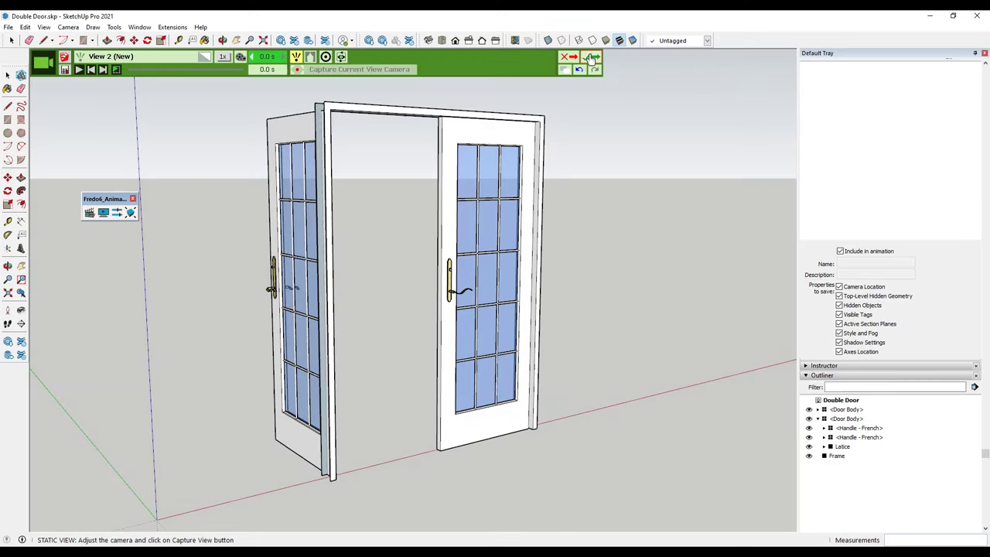
pyautogui.click(591, 59)
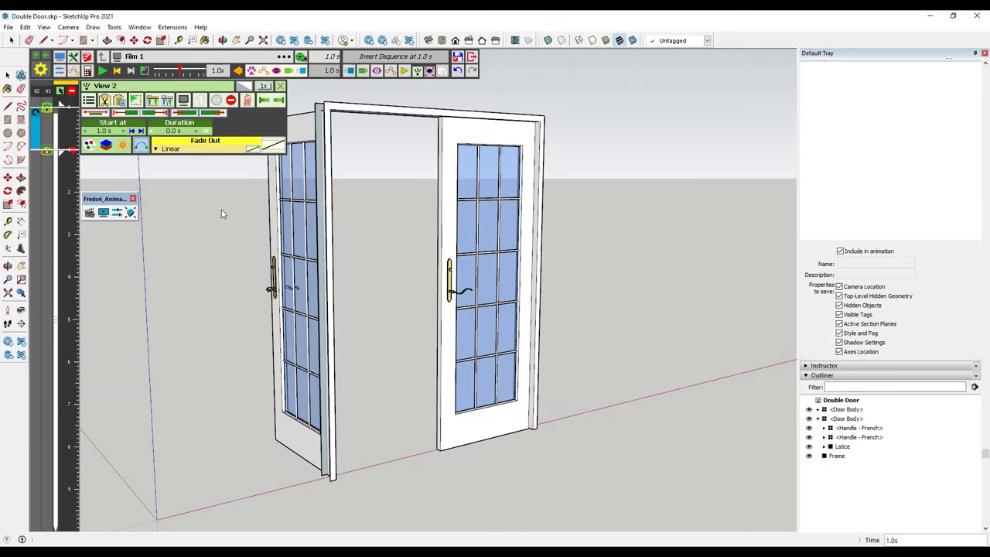
# Step: Replay the animation from 0.0 s, then shift View 2's start from 1.0 s to 2.0 s
pyautogui.click(65, 122)
pyautogui.click(65, 108)
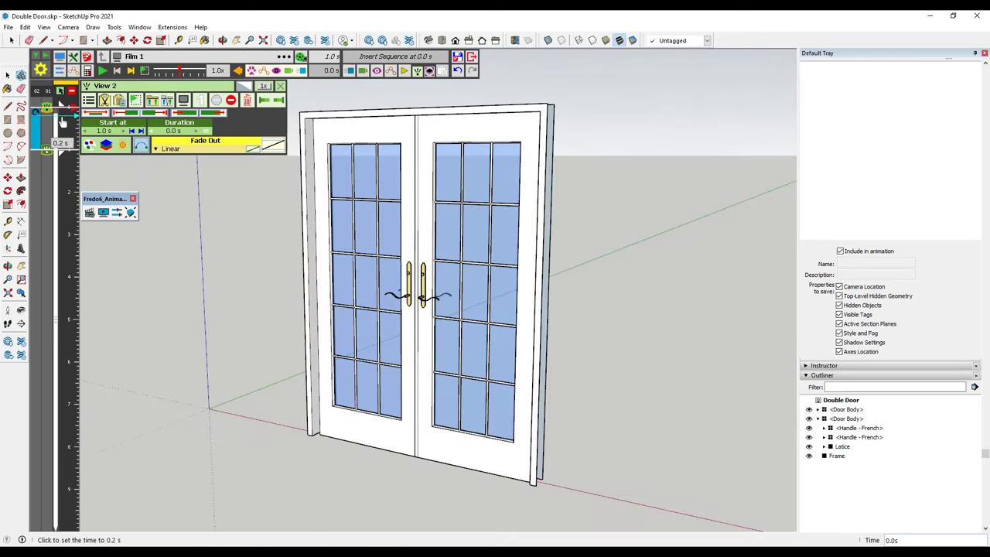
pyautogui.click(103, 71)
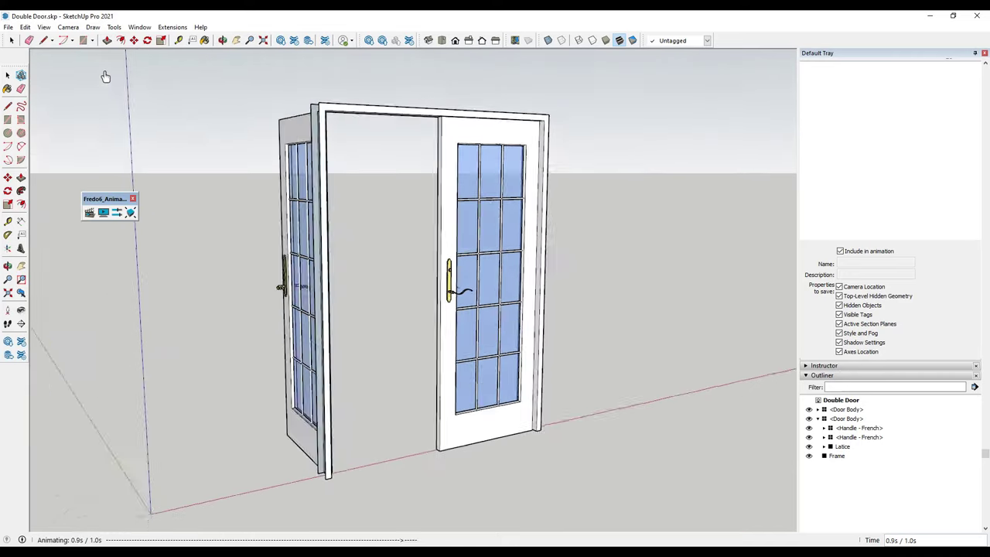
pyautogui.moveTo(49, 162); pyautogui.dragTo(48, 193)
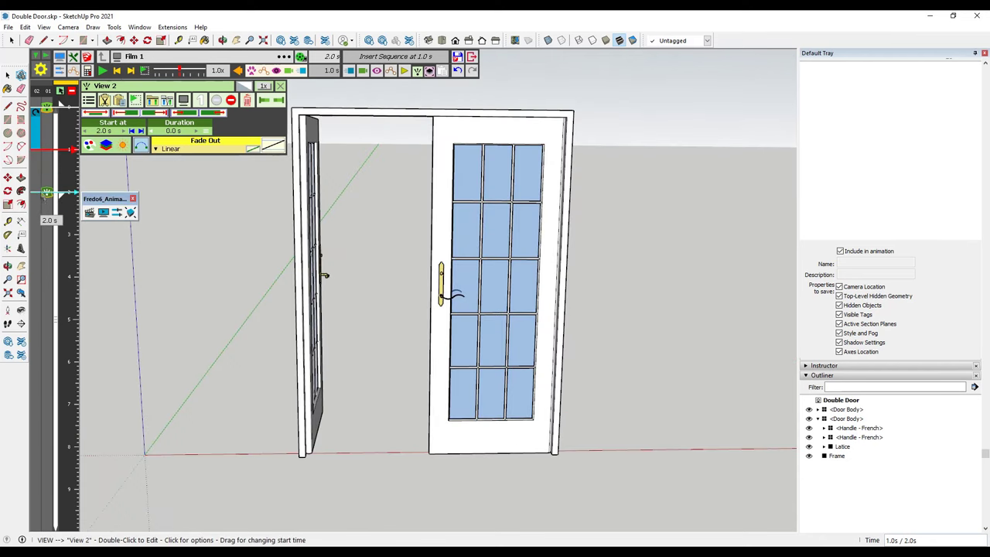
pyautogui.click(36, 131)
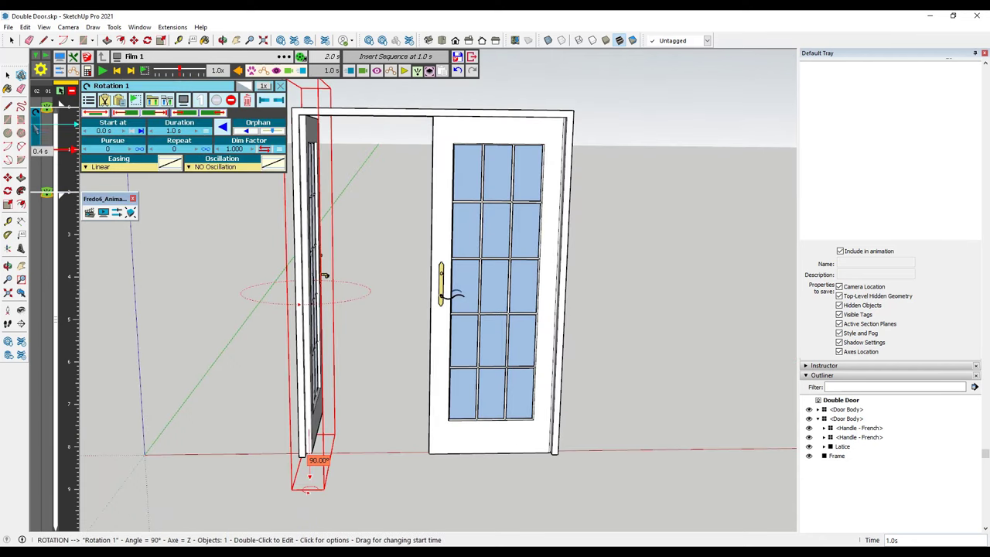
# Step: Set Rotation 1's duration to 3.0 s
pyautogui.click(173, 130)
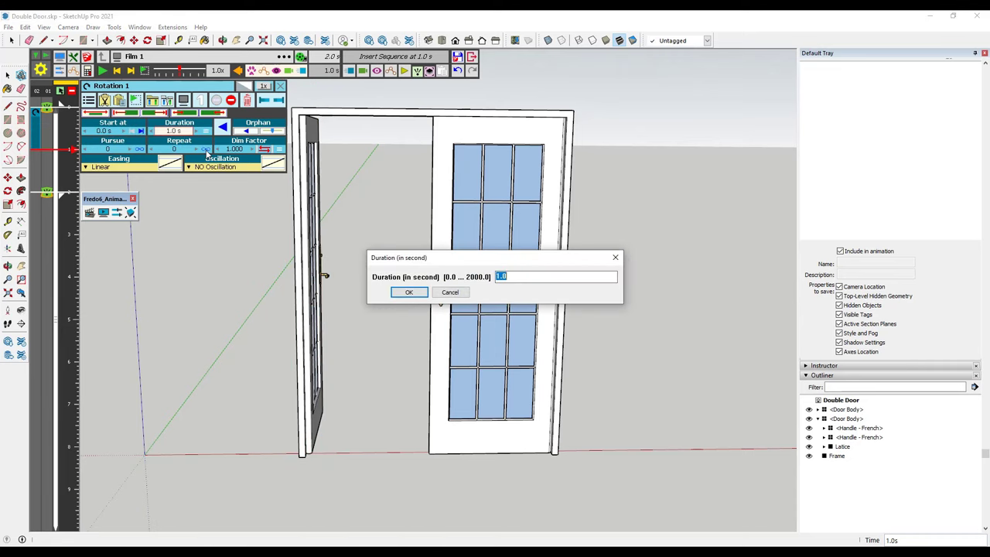
pyautogui.write('3')
pyautogui.press('Return')
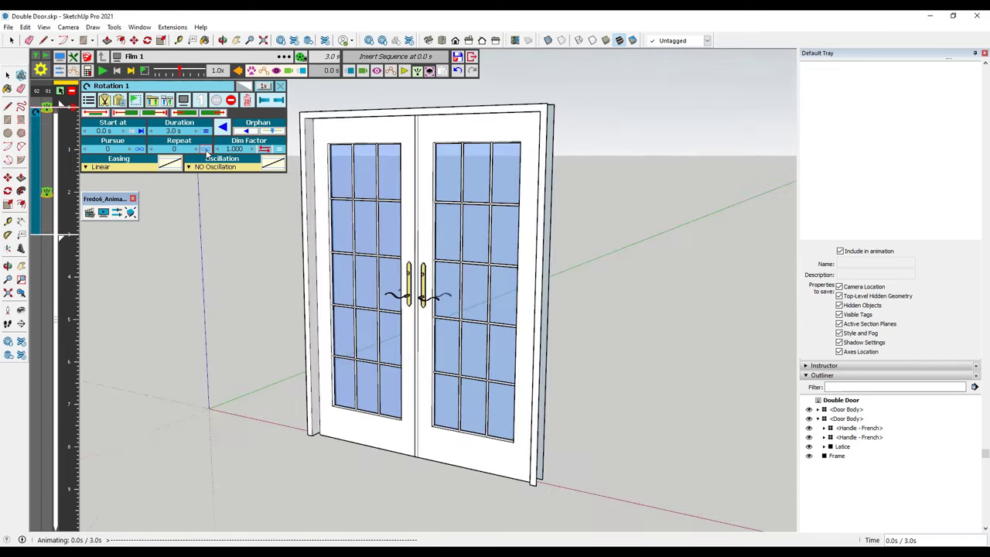
# Step: Make the View 2 camera start at 3.0 s, then replay the animation from the beginning
pyautogui.click(45, 195)
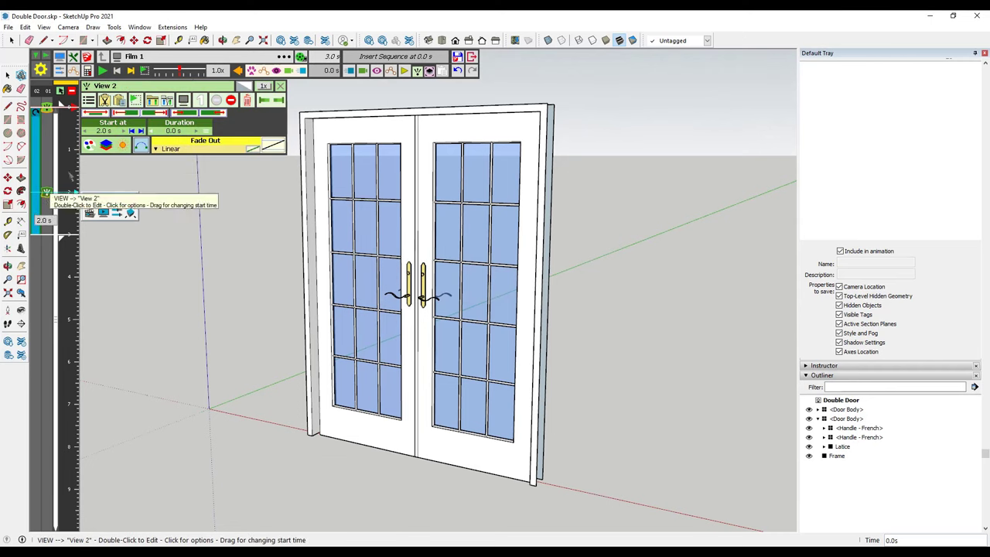
pyautogui.click(105, 132)
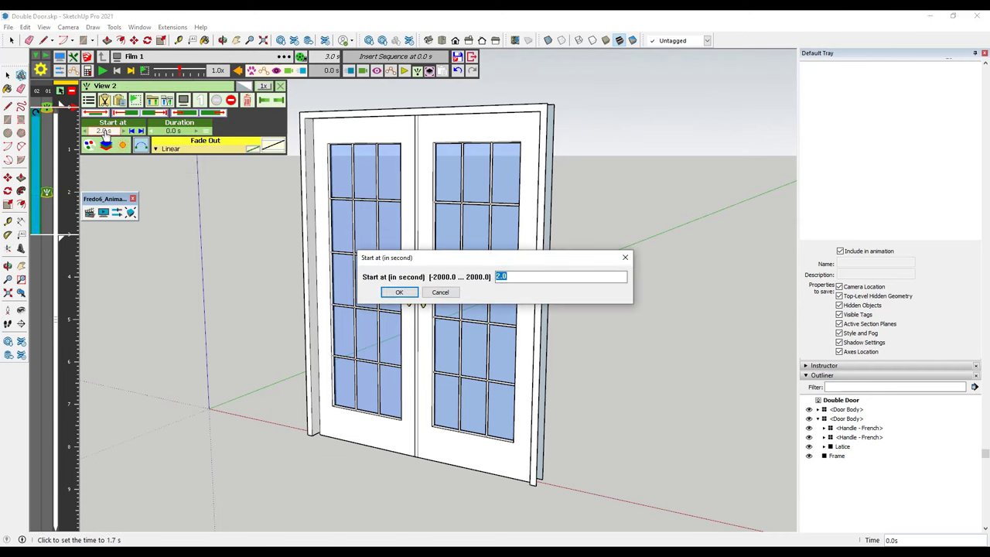
pyautogui.write('3')
pyautogui.press('Return')
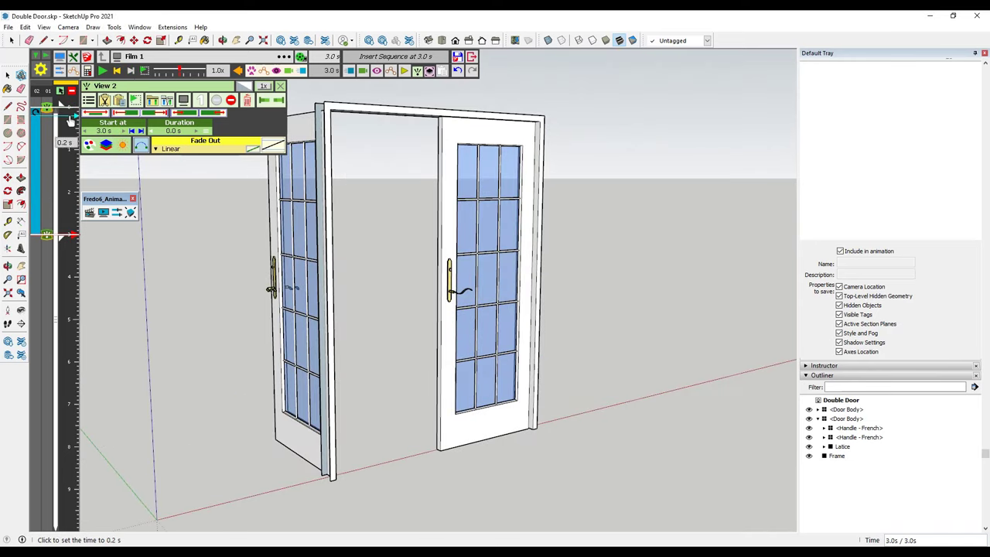
pyautogui.click(68, 108)
pyautogui.click(102, 70)
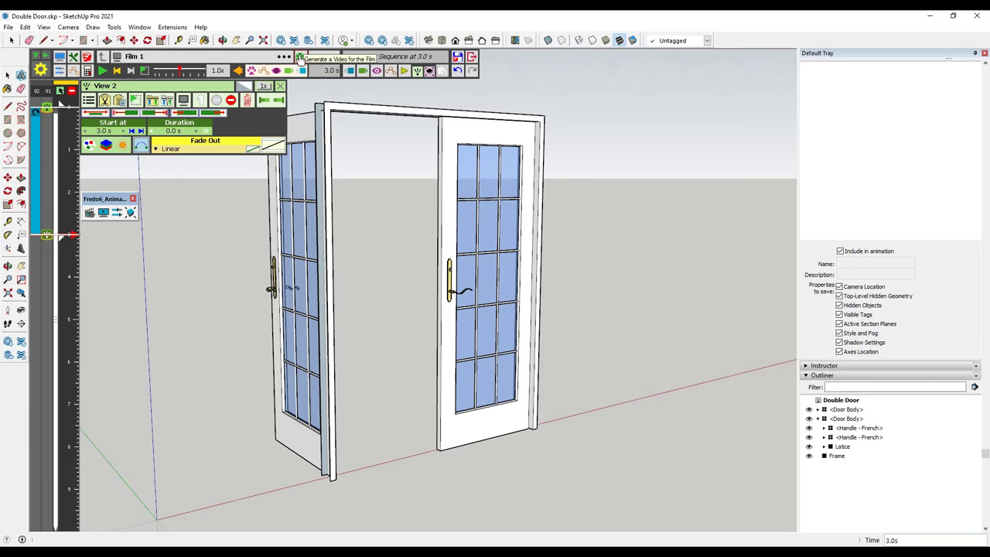
# Step: Open Film 1's Generation of Video dialog, then SketchUcation's FFmpeg download and install instructions
pyautogui.click(300, 59)
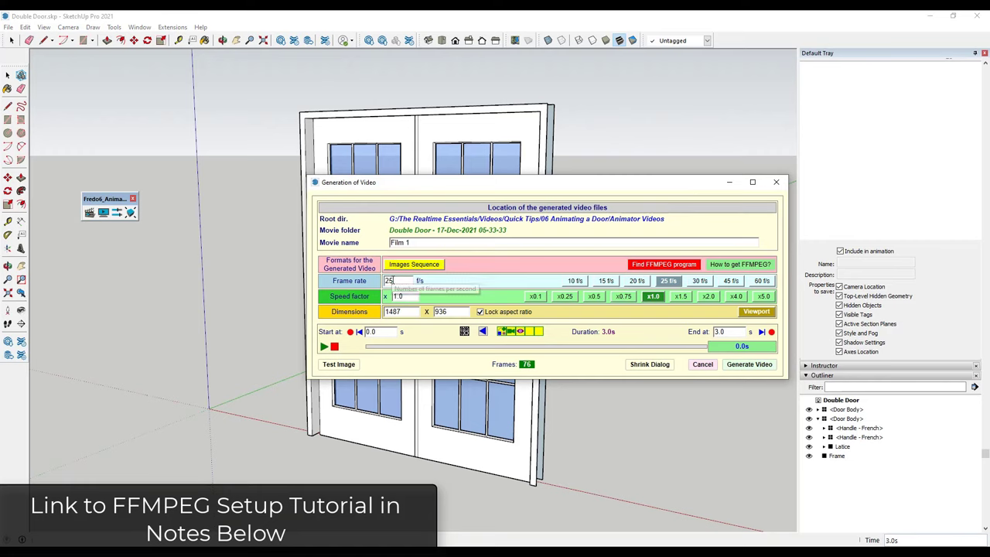
pyautogui.click(743, 264)
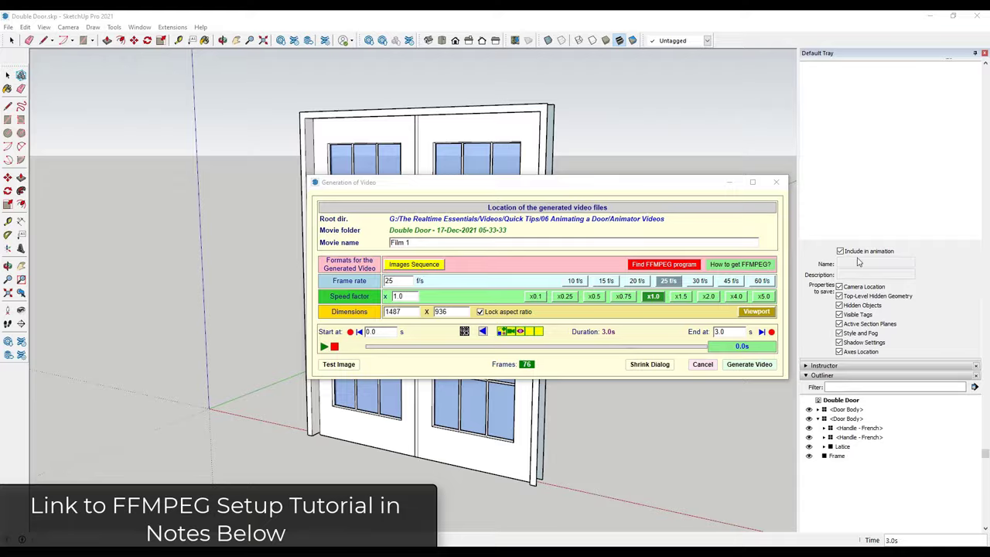
pyautogui.scroll(-2, 523, 250)
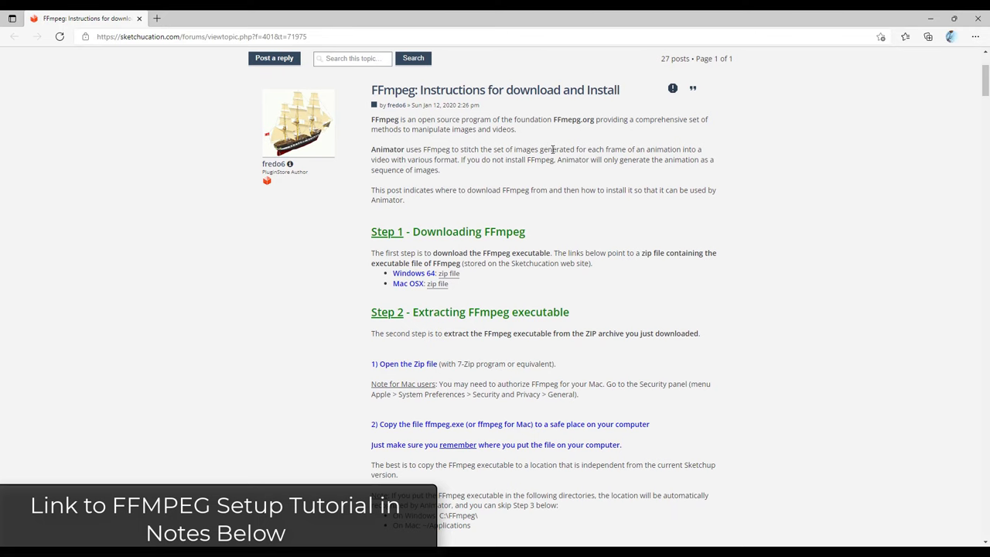
# Step: Scroll through Steps 1–3 of the FFmpeg download and extraction instructions
pyautogui.scroll(-2, 609, 267)
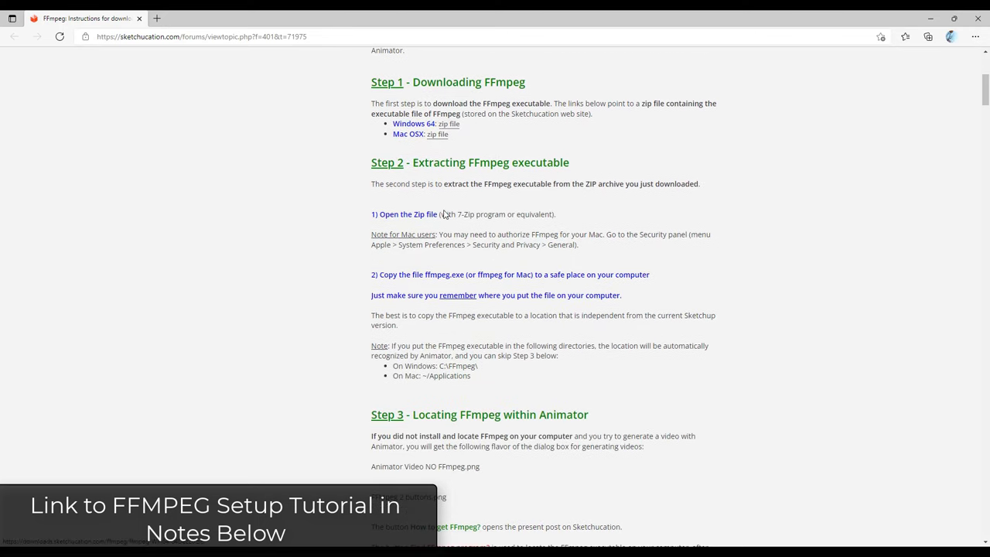
pyautogui.scroll(-1, 489, 269)
pyautogui.scroll(-3, 466, 250)
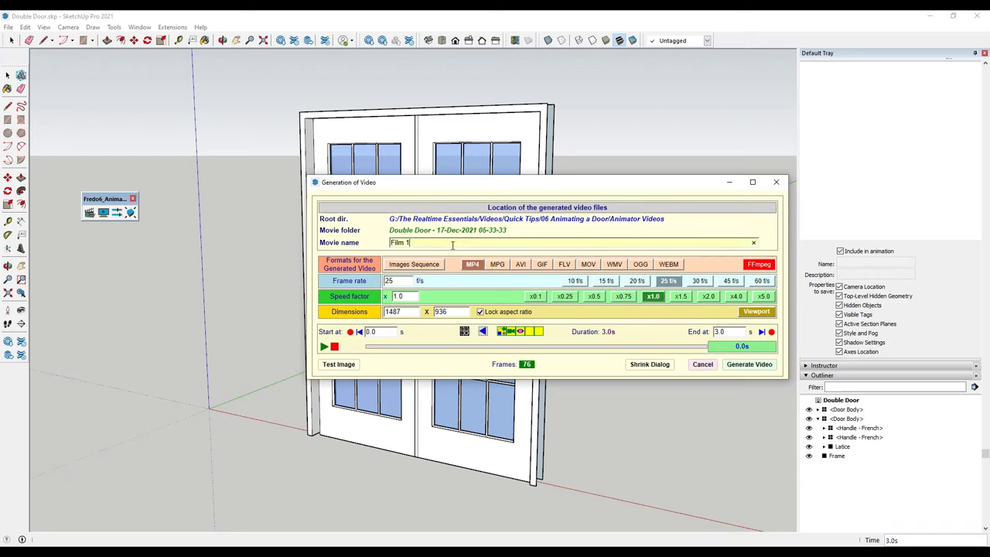
# Step: Rename the movie to 'Door Opening' and check a rendered test image of the closed doors
pyautogui.tripleClick(399, 242)
pyautogui.write('Door Opening')
pyautogui.click(337, 366)
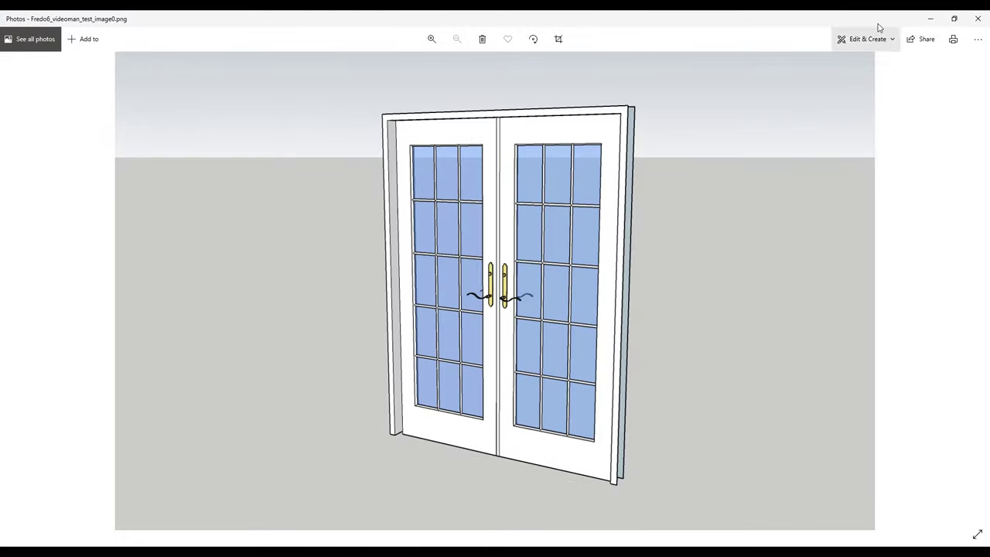
pyautogui.click(978, 18)
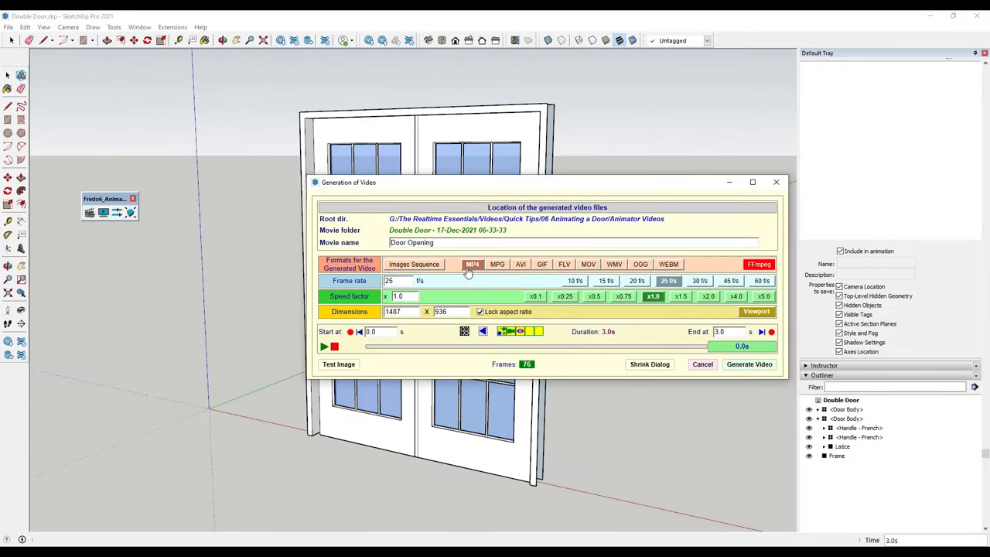
# Step: Generate the 'Door Opening' MP4 video, starting the render of its 76 frames
pyautogui.click(748, 365)
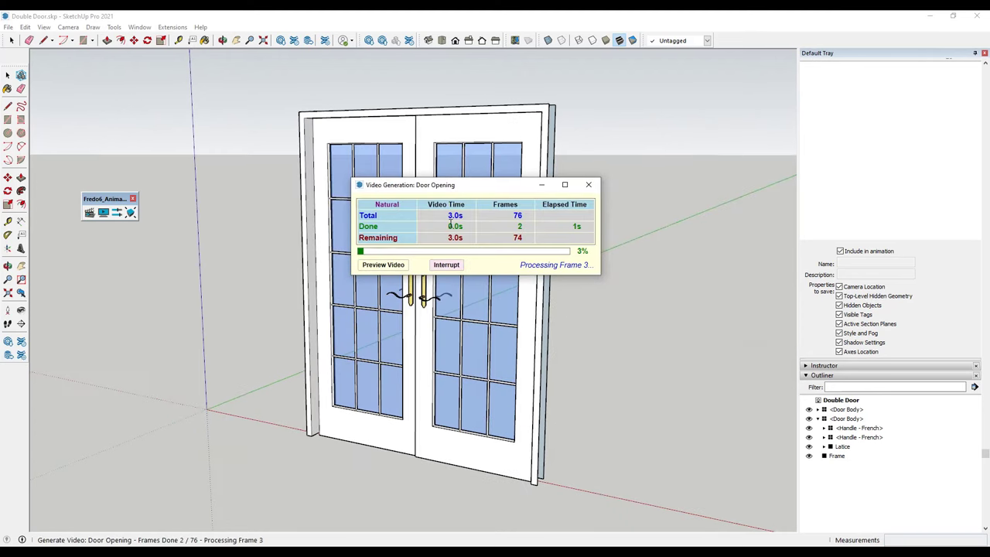